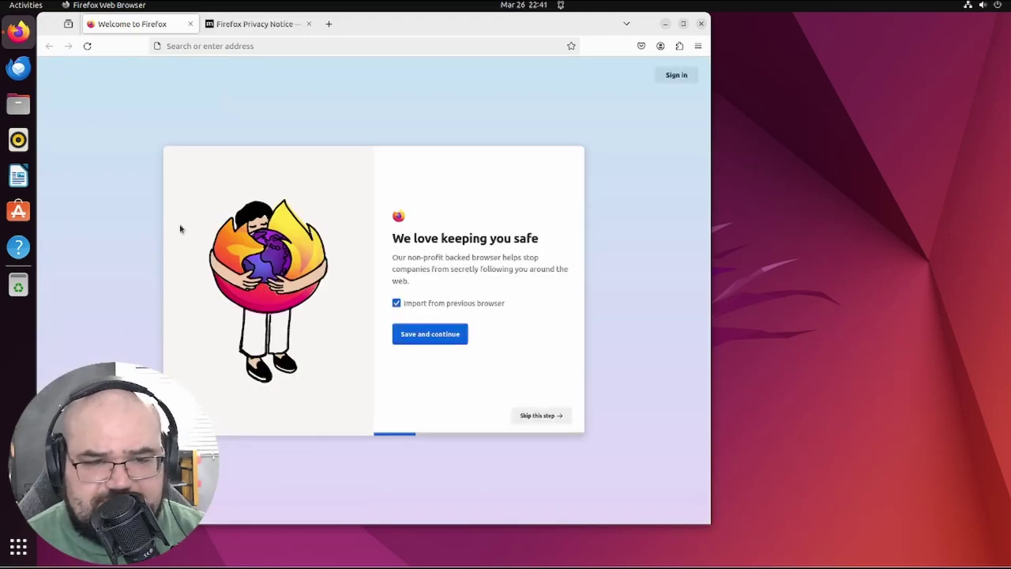
Open a terminal and refresh the package lists with sudo apt update, authenticating with the account password.
{"action": "left_click", "coordinate": [18, 546]}
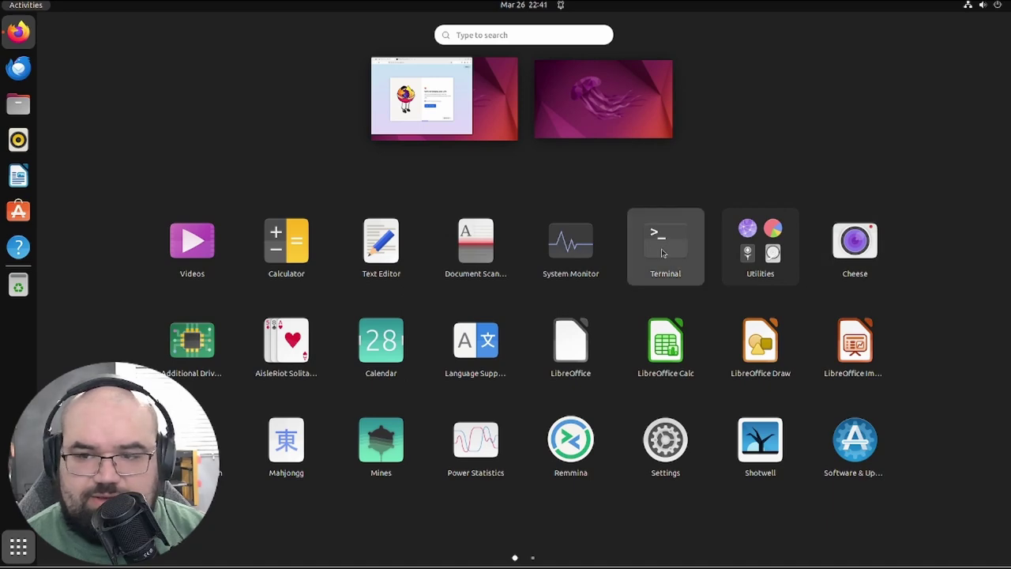
{"action": "key", "text": "Escape"}
{"action": "key", "text": "ctrl+alt+t"}
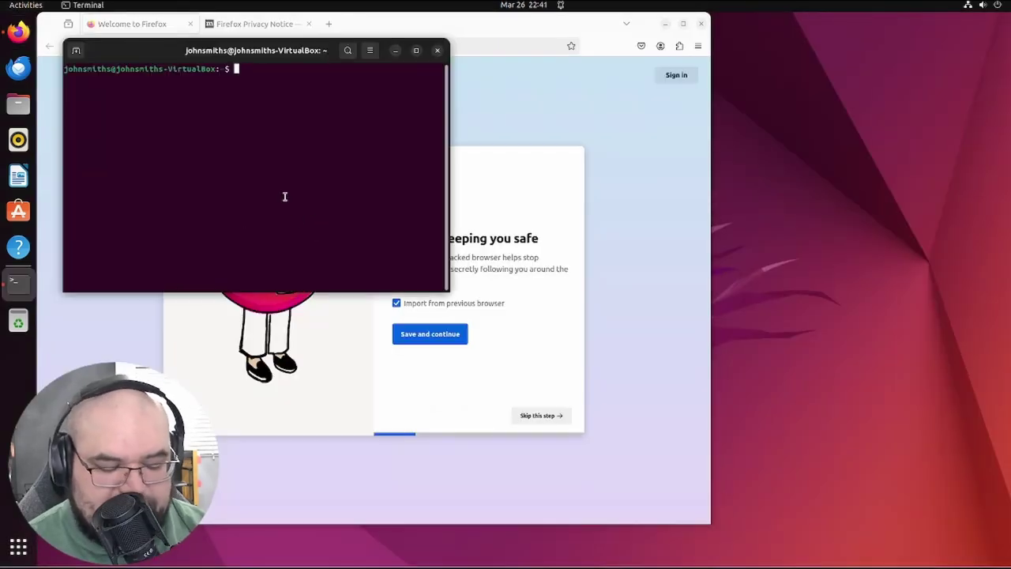
{"action": "type", "text": "sudo apt "}
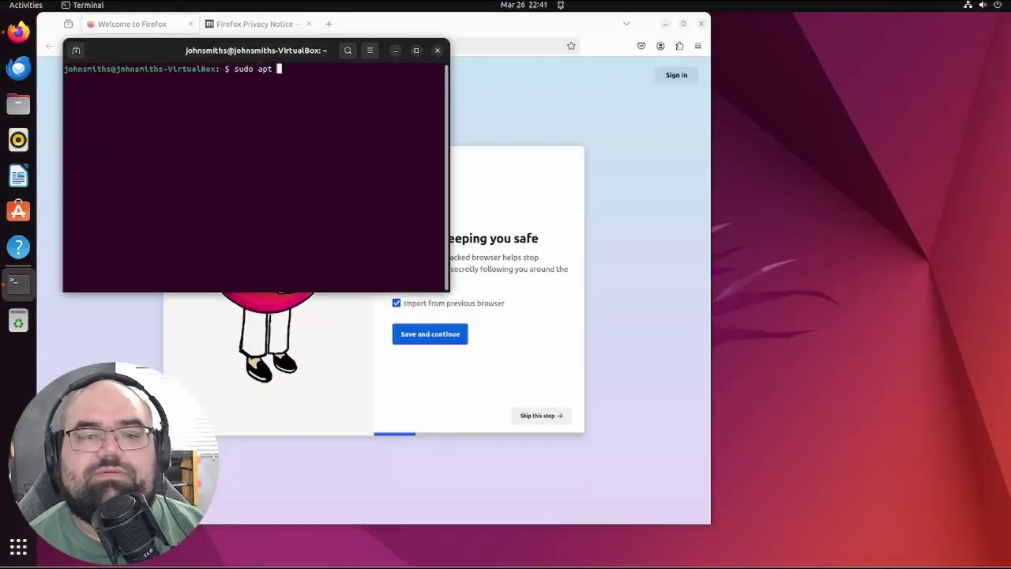
{"action": "type", "text": "update"}
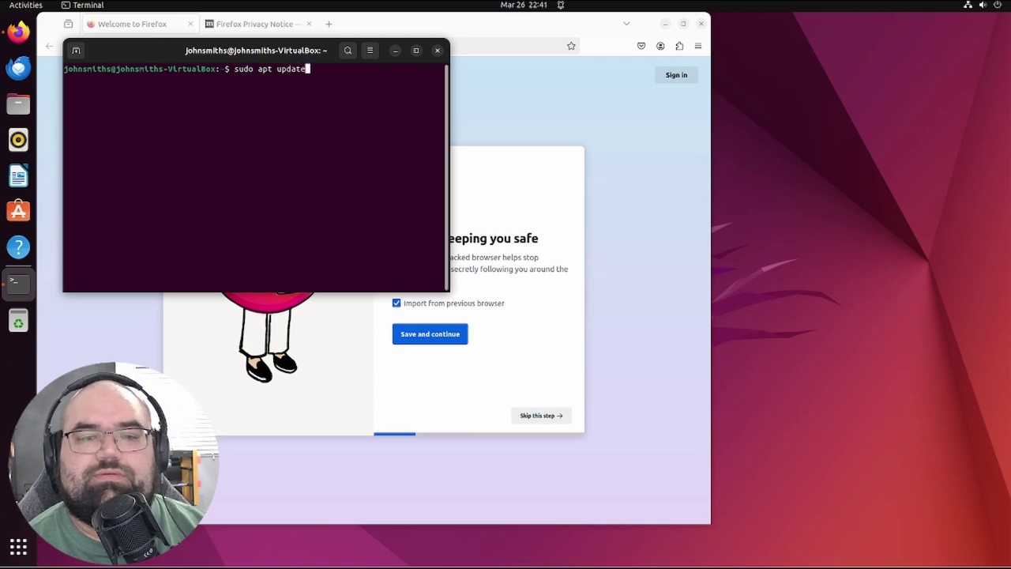
{"action": "key", "text": "Return"}
{"action": "key", "text": "Return"}
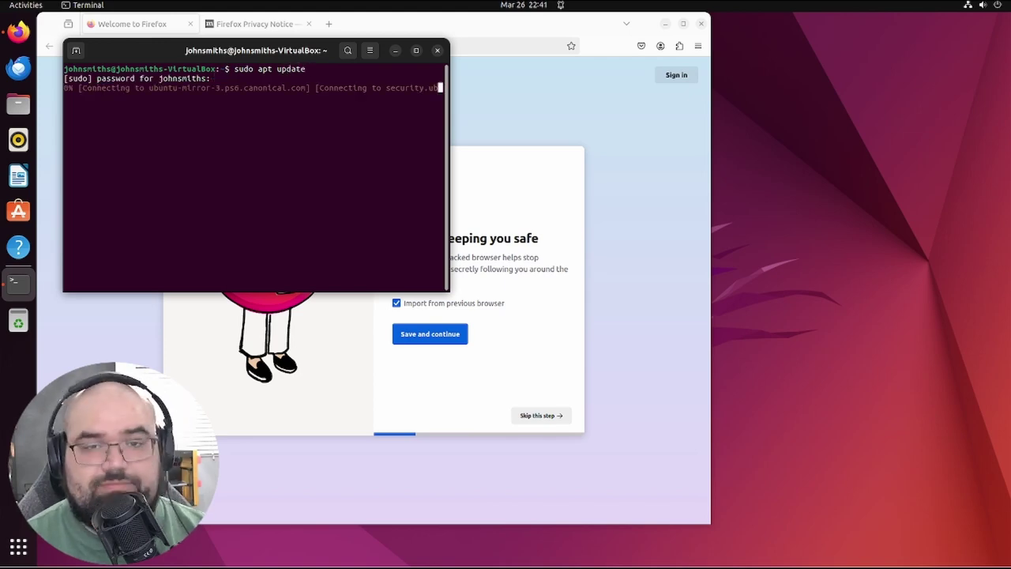
Upgrade the installed packages with sudo apt upgrade and accept the installation.
{"action": "type", "text": "sudo apt upgrade"}
{"action": "key", "text": "Return"}
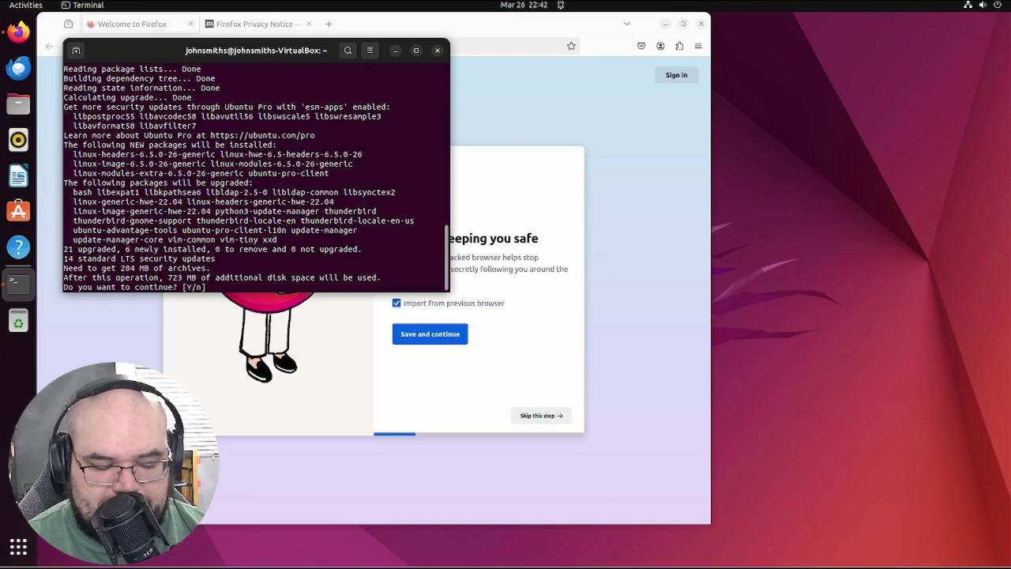
{"action": "type", "text": "y"}
{"action": "key", "text": "Return"}
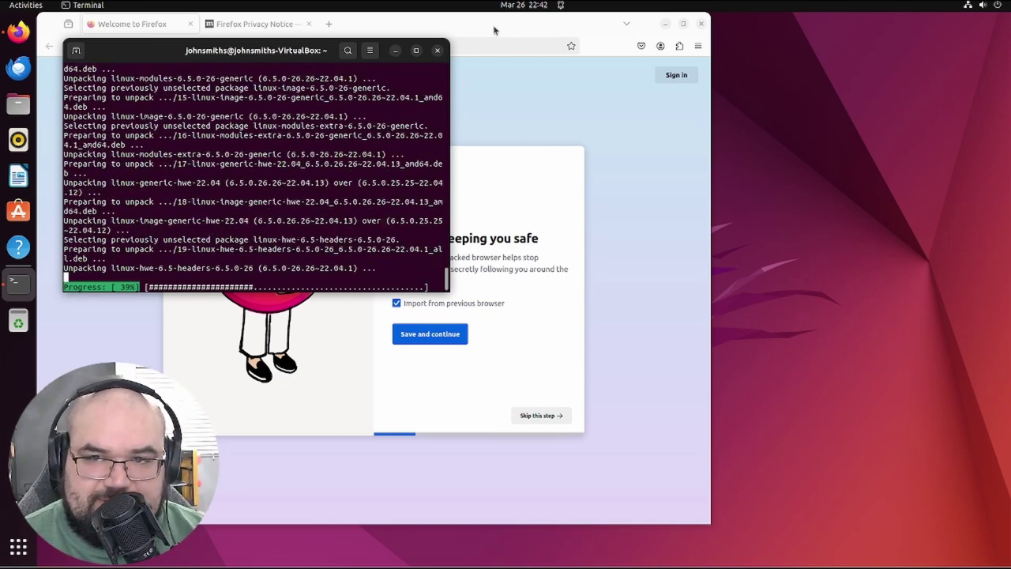
Minimize the terminal and open github.com/atvfool/chirp-install in Firefox.
{"action": "left_click", "coordinate": [395, 50]}
{"action": "left_click", "coordinate": [358, 47]}
{"action": "type", "text": "githu"}
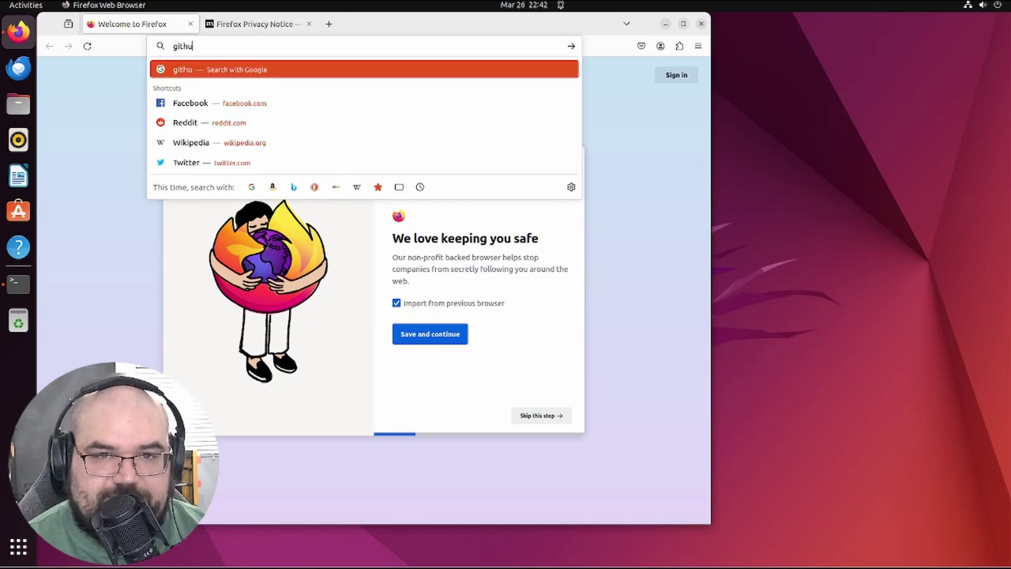
{"action": "type", "text": "b.com/atvfool/"}
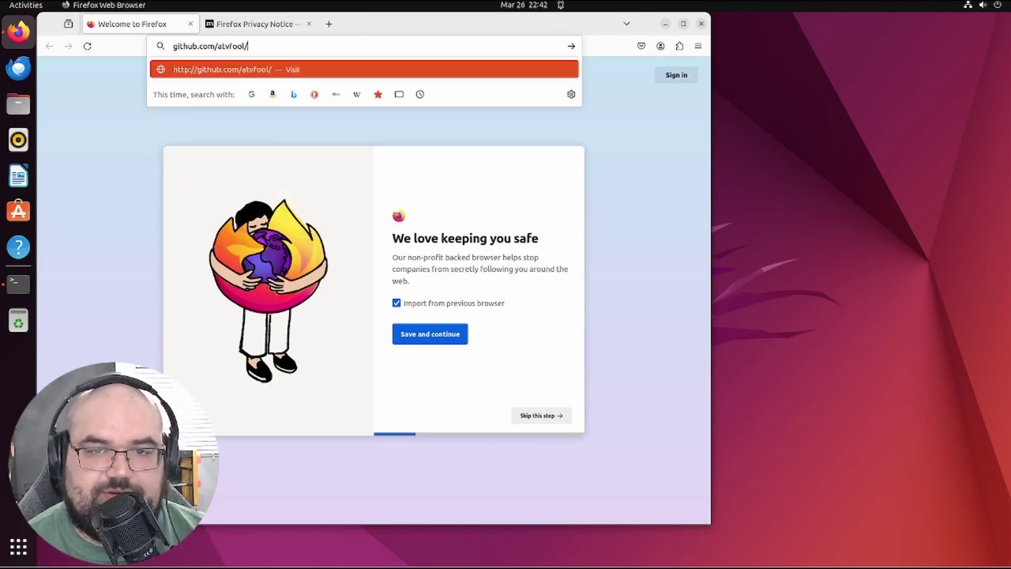
{"action": "type", "text": "chirp-install"}
{"action": "key", "text": "Return"}
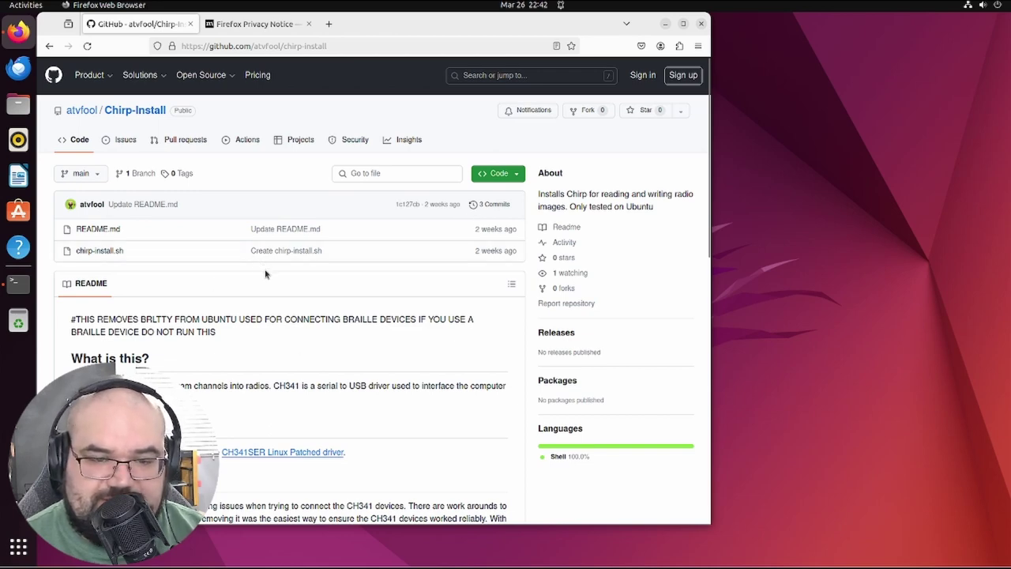
Review the Chirp-Install README, examining the prerequisites, the usage instructions and the warning about BRLTTY removal.
{"action": "scroll", "coordinate": [266, 273], "scroll_direction": "down", "scroll_amount": 3}
{"action": "scroll", "coordinate": [258, 318], "scroll_direction": "down", "scroll_amount": 2}
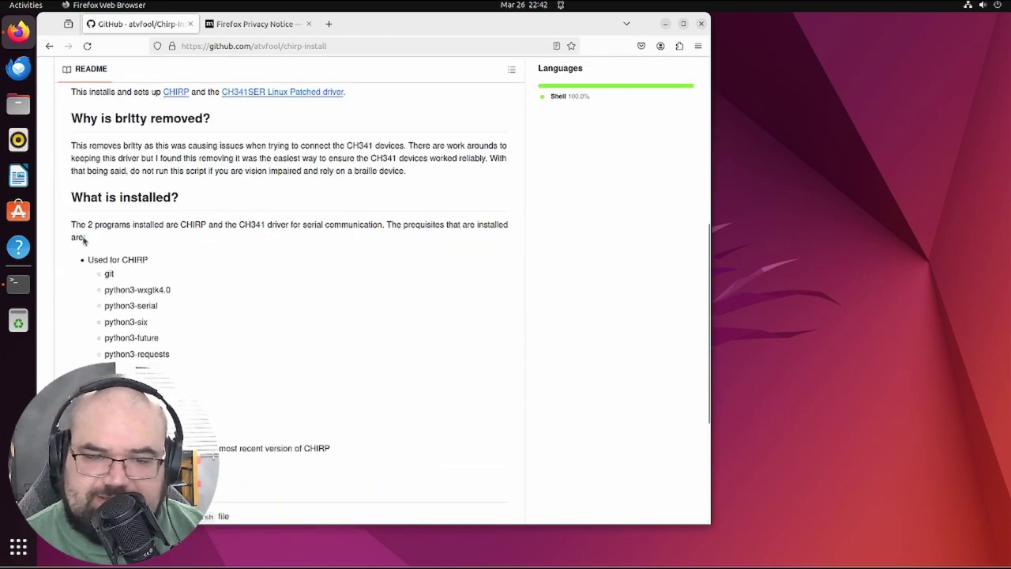
{"action": "left_click_drag", "start_coordinate": [170, 357], "coordinate": [101, 271]}
{"action": "left_click", "coordinate": [153, 300]}
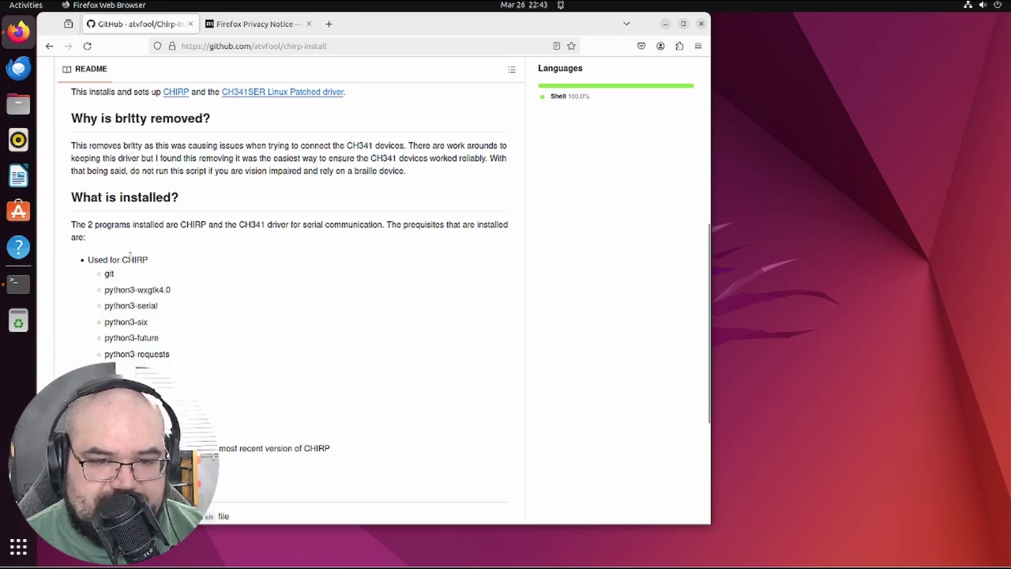
{"action": "scroll", "coordinate": [268, 316], "scroll_direction": "down", "scroll_amount": 3}
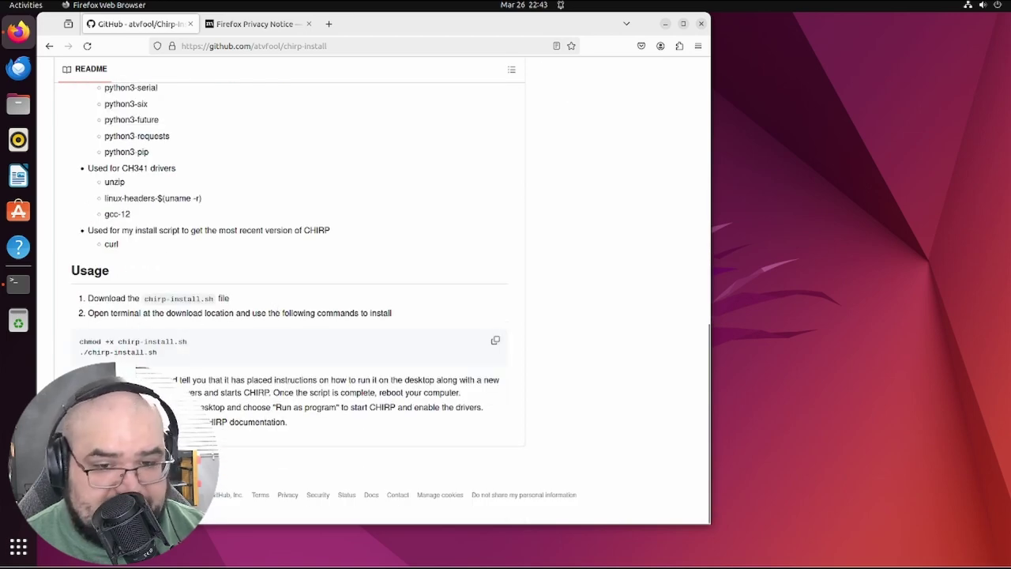
{"action": "scroll", "coordinate": [382, 290], "scroll_direction": "up", "scroll_amount": 10}
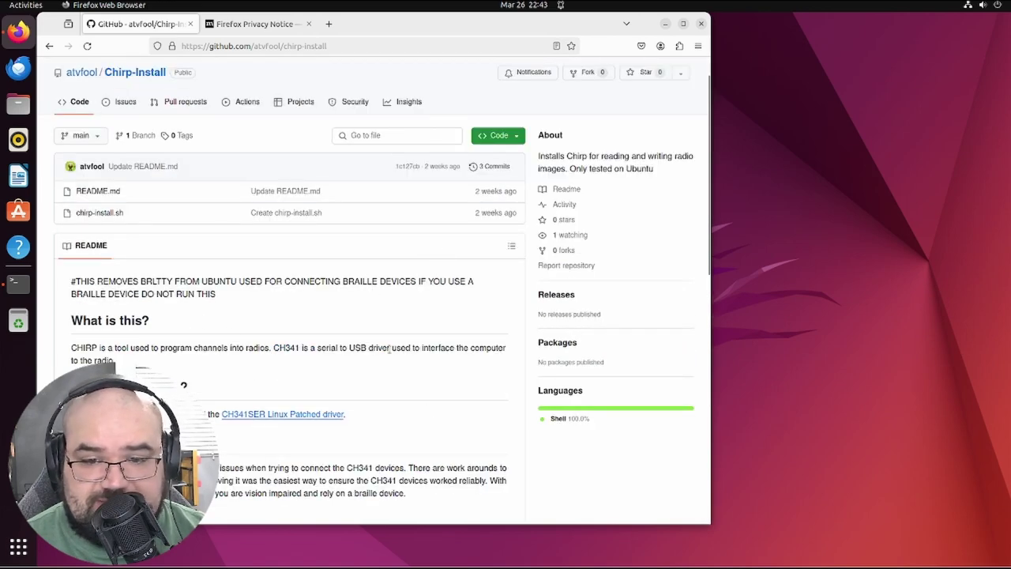
{"action": "left_click_drag", "start_coordinate": [71, 281], "coordinate": [229, 306]}
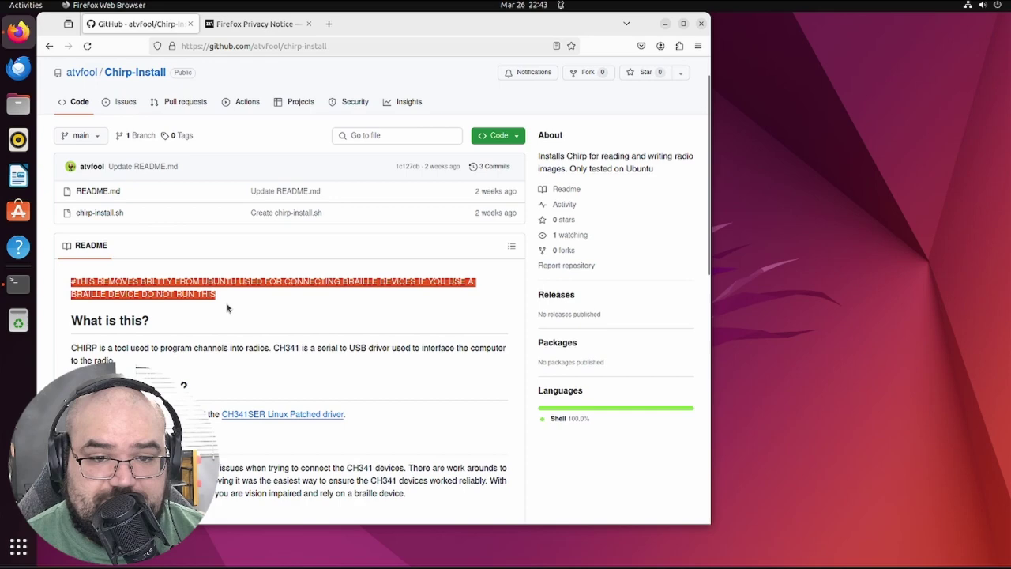
{"action": "left_click", "coordinate": [197, 305]}
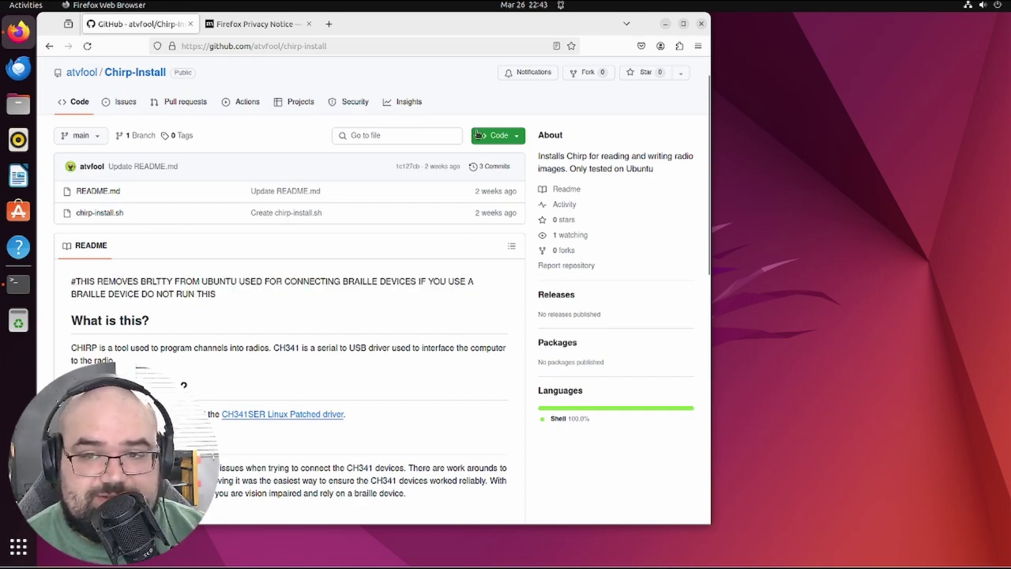
Download the Chirp-Install repository as a ZIP archive and show it in its download folder.
{"action": "left_click", "coordinate": [518, 137]}
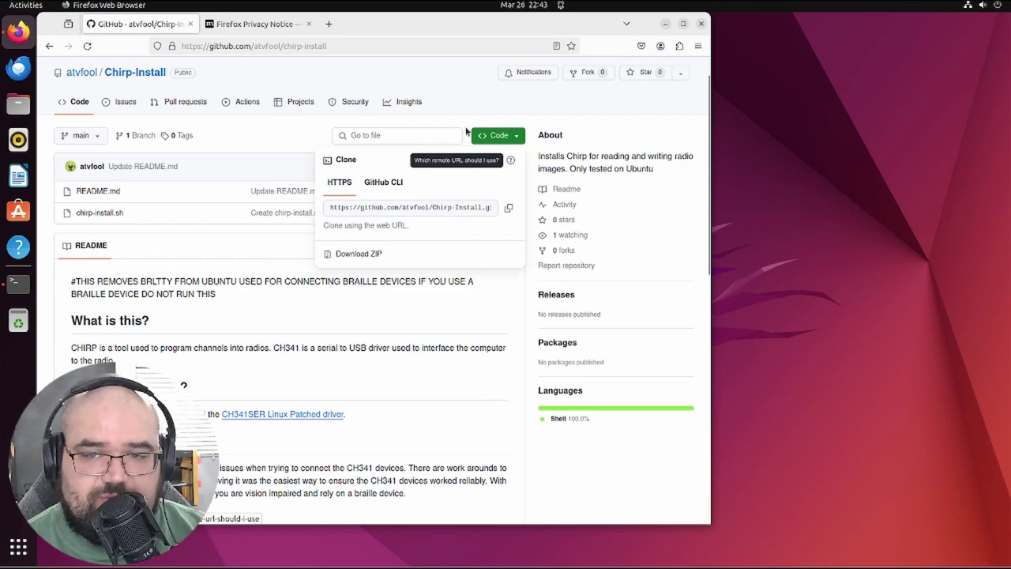
{"action": "left_click", "coordinate": [380, 259]}
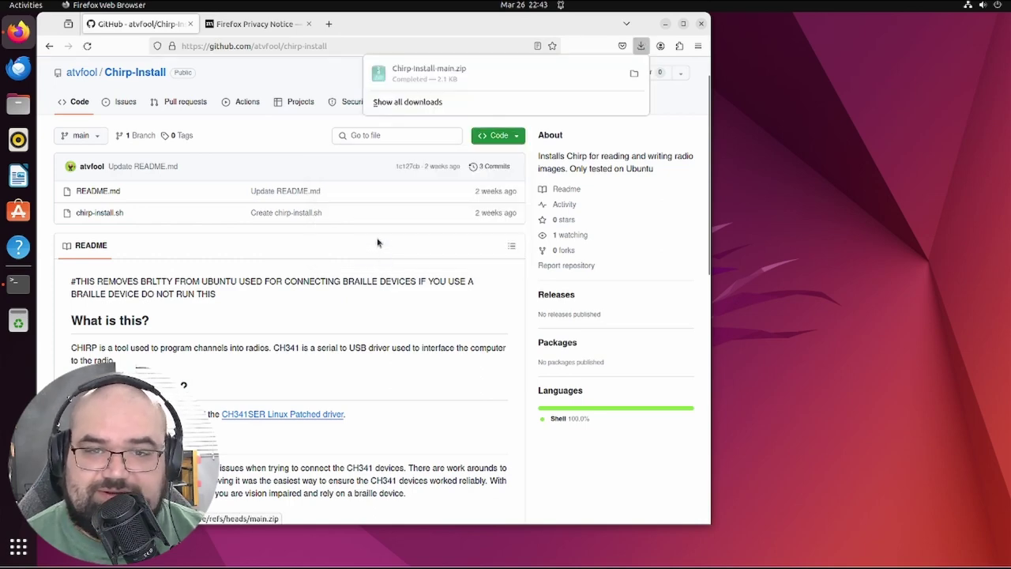
{"action": "left_click", "coordinate": [634, 76]}
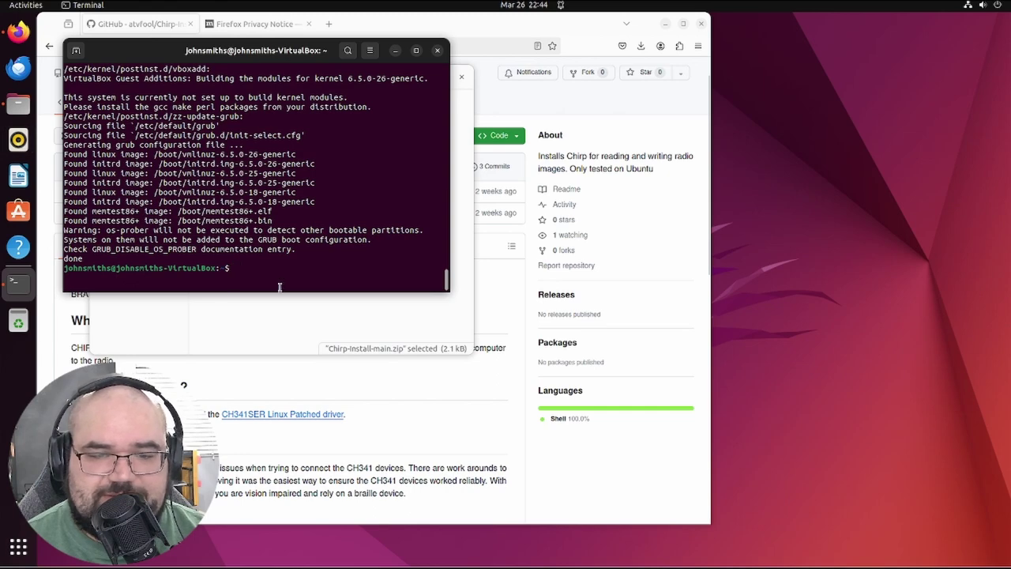
List the terminal's command history and review the apt update and apt upgrade entries.
{"action": "type", "text": "his"}
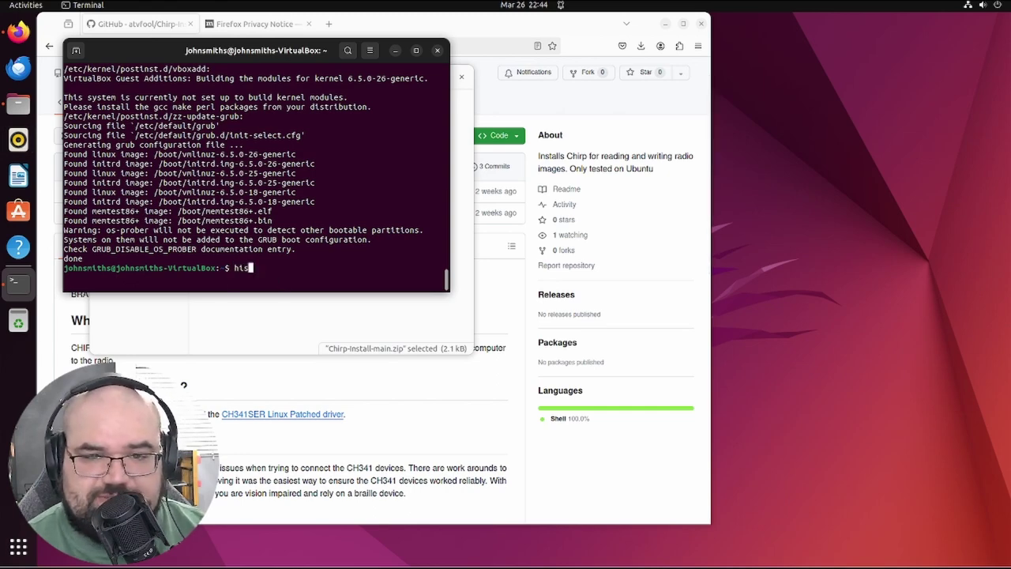
{"action": "type", "text": "tory"}
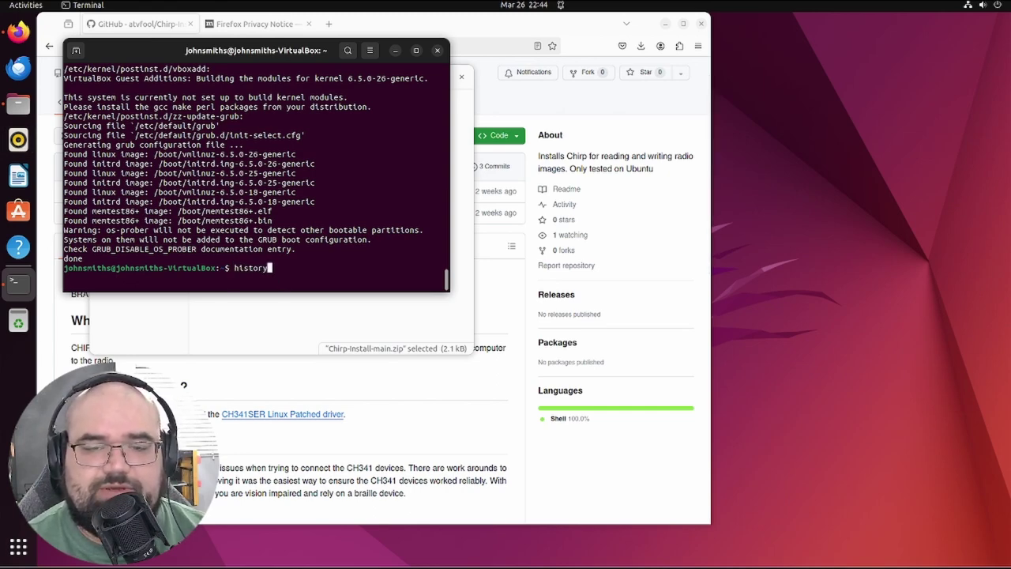
{"action": "key", "text": "Return"}
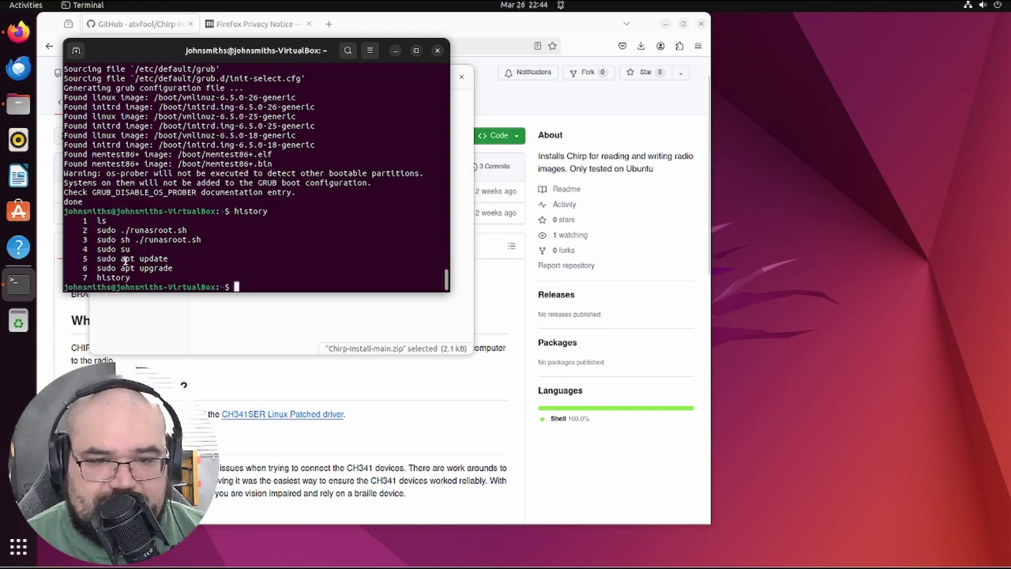
{"action": "left_click_drag", "start_coordinate": [95, 259], "coordinate": [168, 261]}
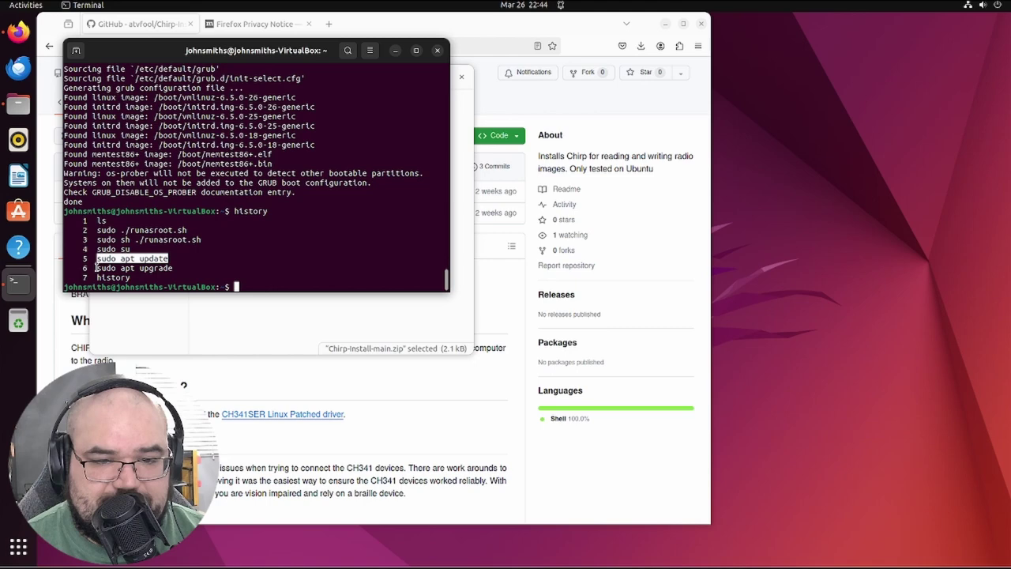
{"action": "left_click_drag", "start_coordinate": [95, 268], "coordinate": [229, 274]}
{"action": "left_click", "coordinate": [246, 285]}
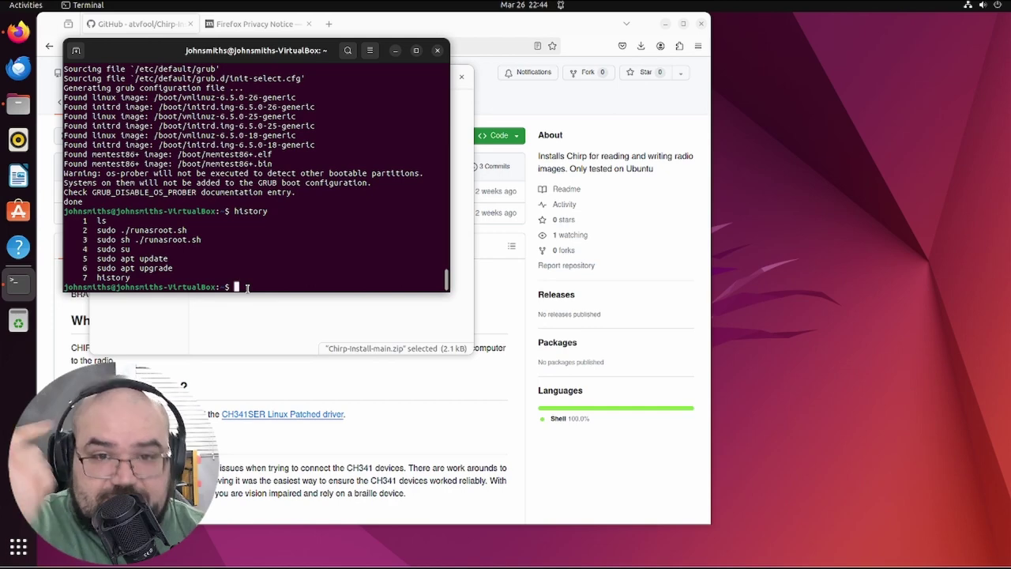
Extract Chirp-Install-main.zip within Downloads and open a terminal in the extracted Chirp-Install-main folder.
{"action": "left_click", "coordinate": [247, 308]}
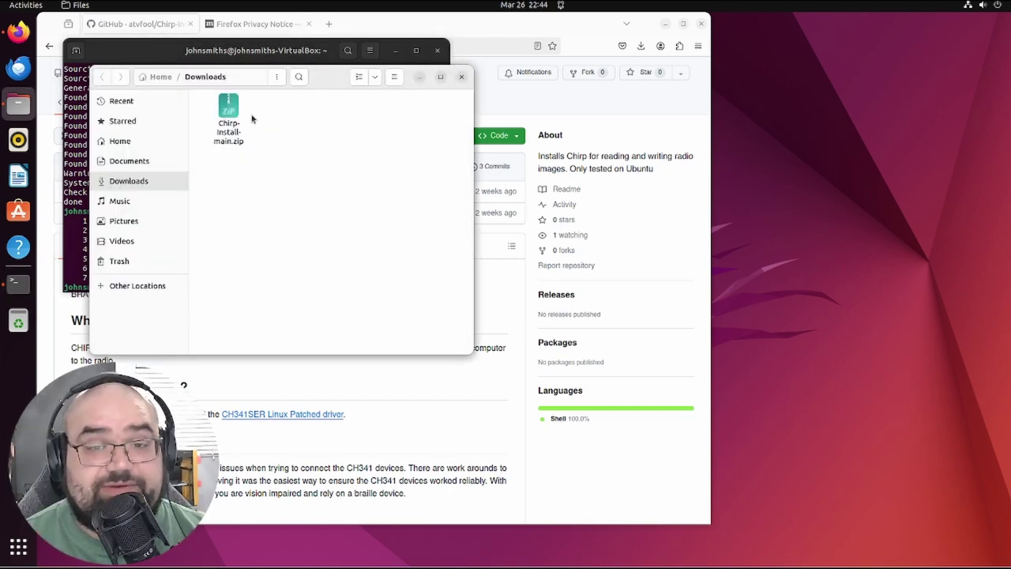
{"action": "right_click", "coordinate": [228, 116]}
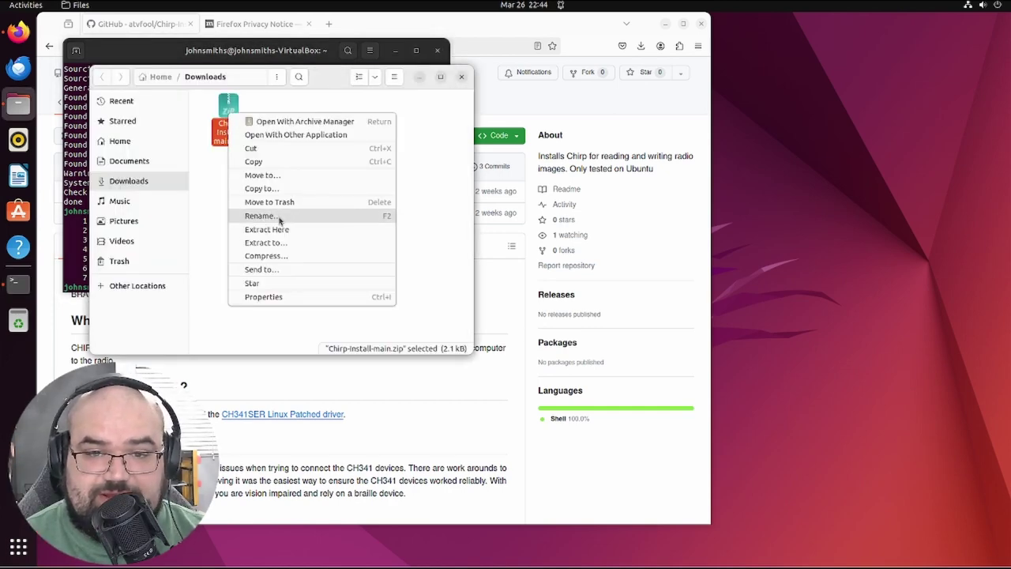
{"action": "left_click", "coordinate": [281, 229]}
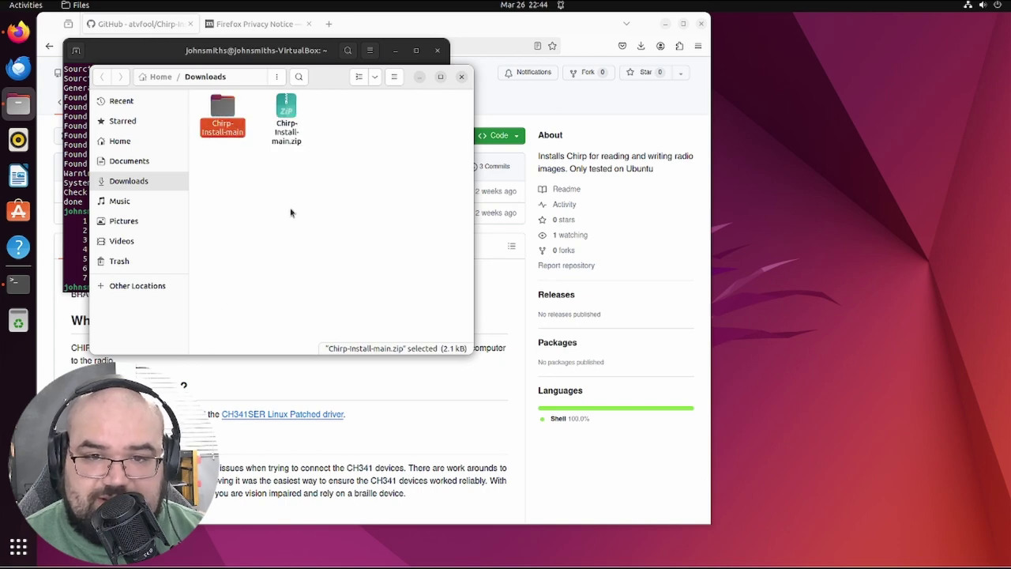
{"action": "double_click", "coordinate": [224, 111]}
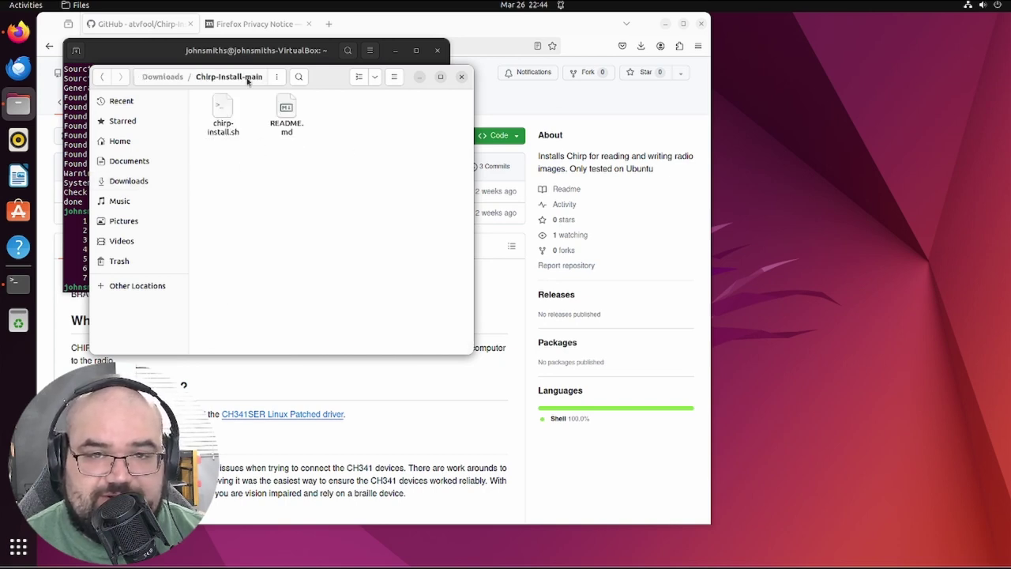
{"action": "left_click", "coordinate": [277, 76]}
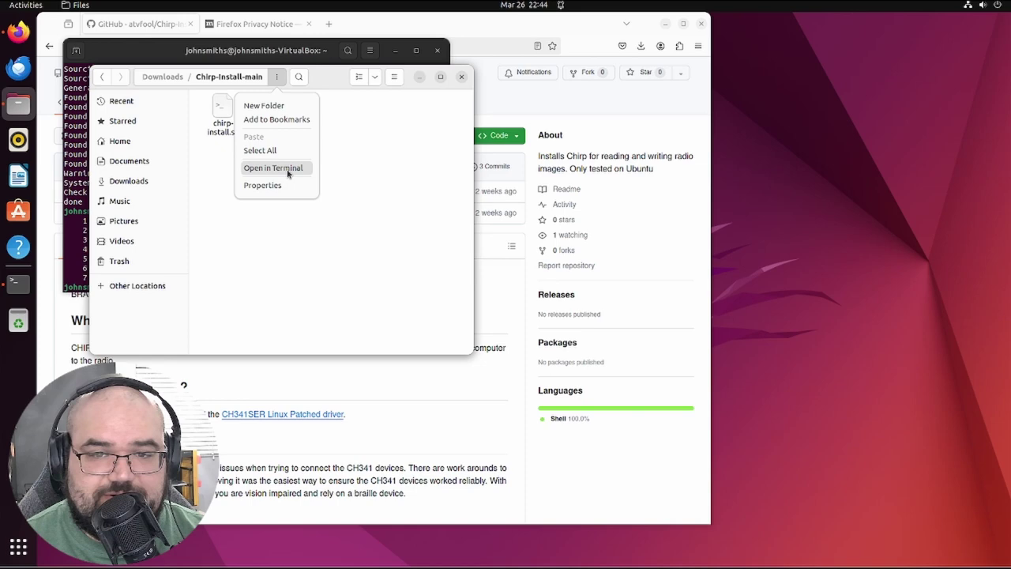
{"action": "left_click", "coordinate": [291, 171]}
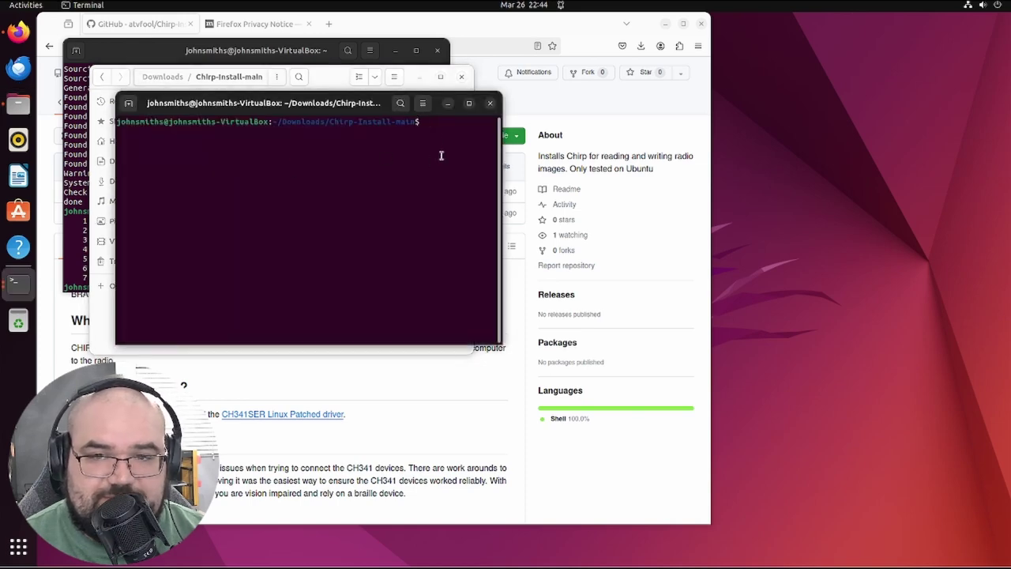
Copy the chmod +x chirp-install.sh command from the README's Usage section and run it in the Chirp-Install-main terminal.
{"action": "left_click", "coordinate": [408, 34]}
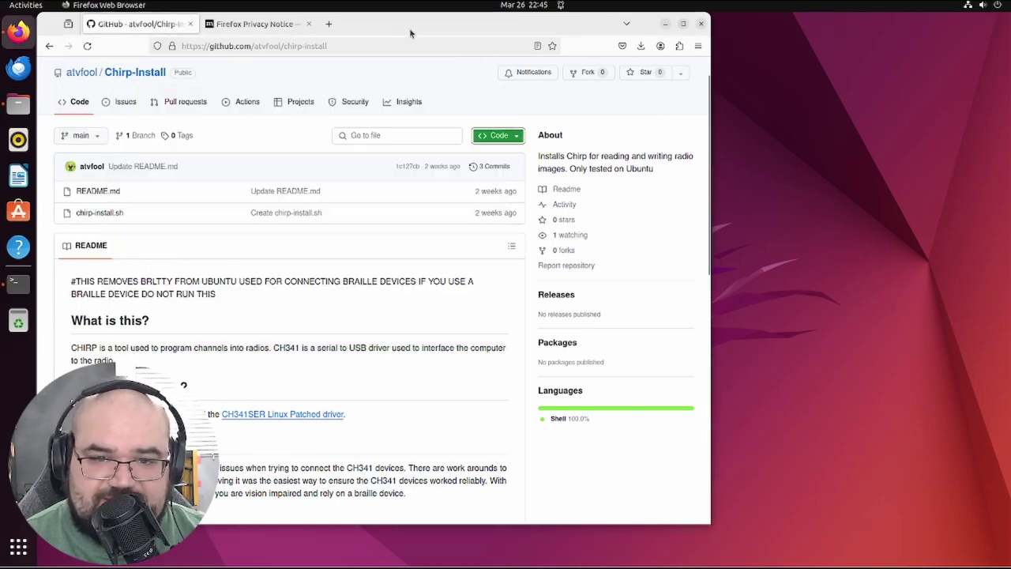
{"action": "scroll", "coordinate": [292, 332], "scroll_direction": "down", "scroll_amount": 5}
{"action": "scroll", "coordinate": [292, 332], "scroll_direction": "down", "scroll_amount": 3}
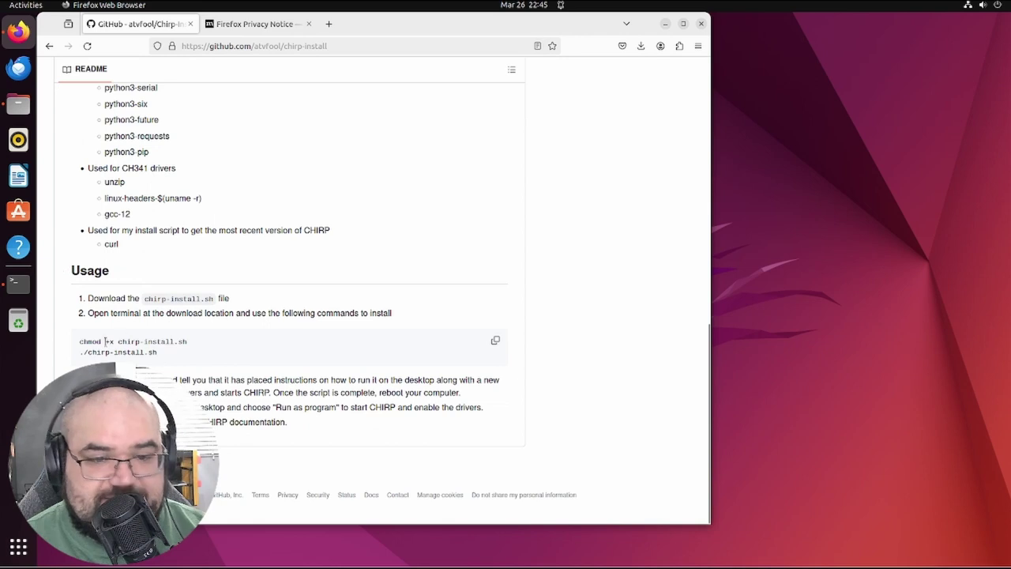
{"action": "left_click_drag", "start_coordinate": [100, 341], "coordinate": [186, 341]}
{"action": "key", "text": "ctrl+c"}
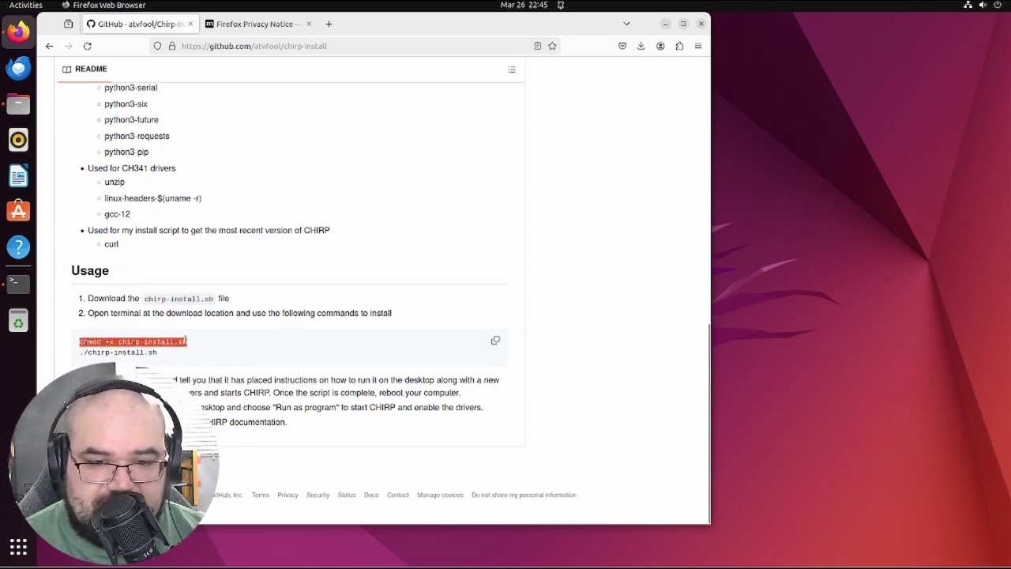
{"action": "key", "text": "alt+Tab"}
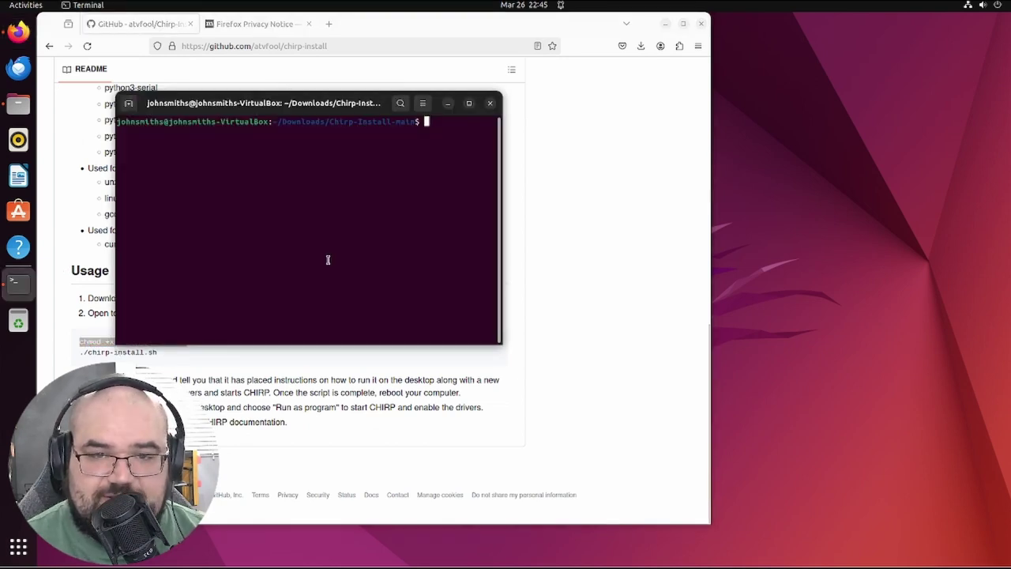
{"action": "key", "text": "ctrl+shift+v"}
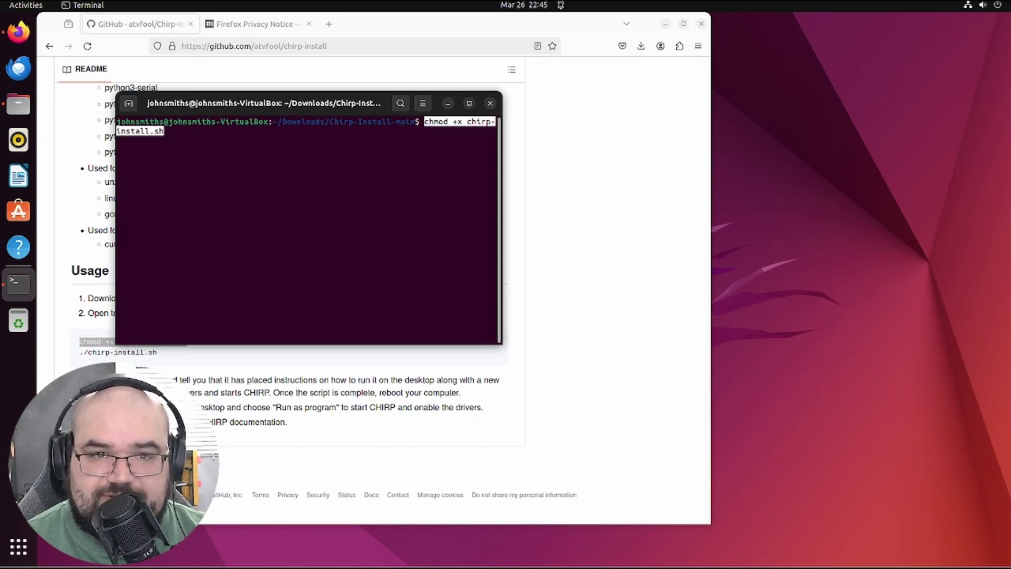
{"action": "key", "text": "Return"}
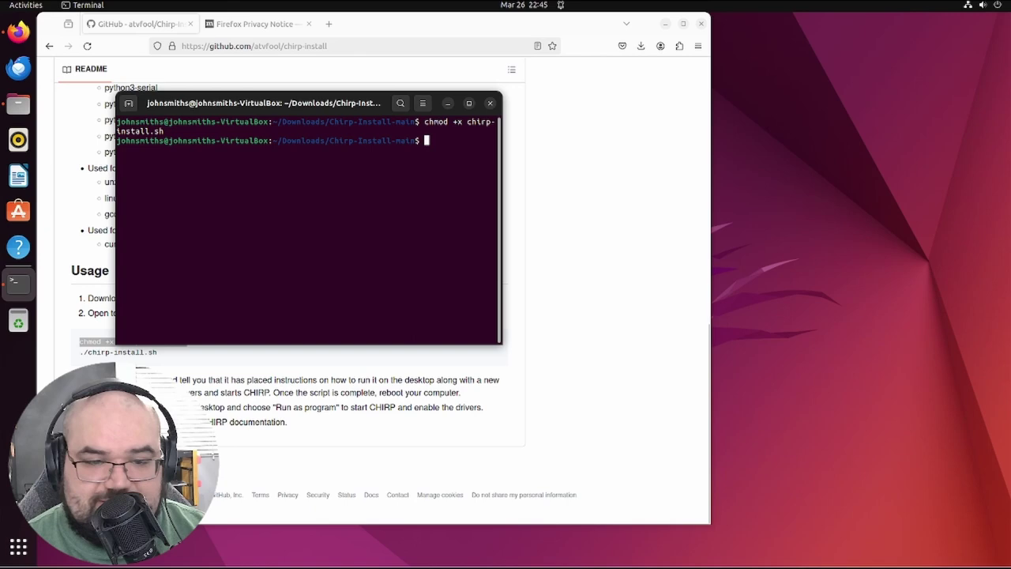
Run ./chirp-install.sh from the README in the Chirp-Install-main terminal and enter the sudo account password.
{"action": "key", "text": "alt+Tab"}
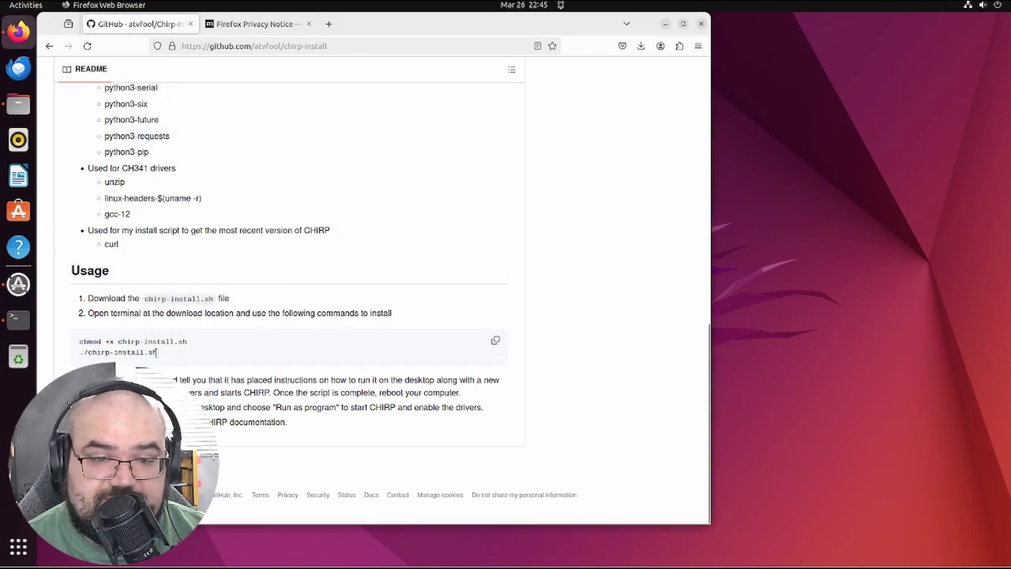
{"action": "key", "text": "alt+Tab"}
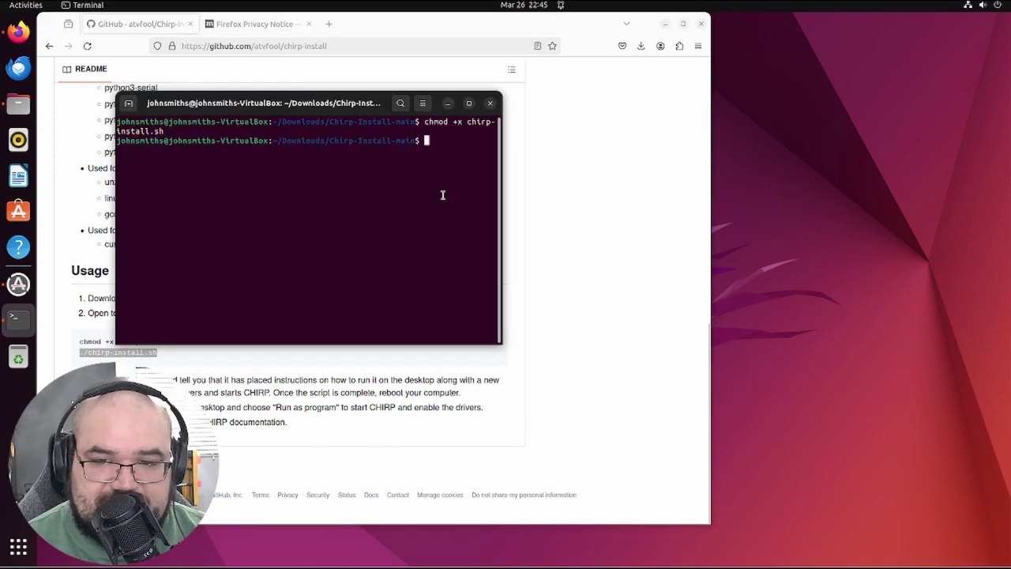
{"action": "type", "text": "./chirp-install.sh"}
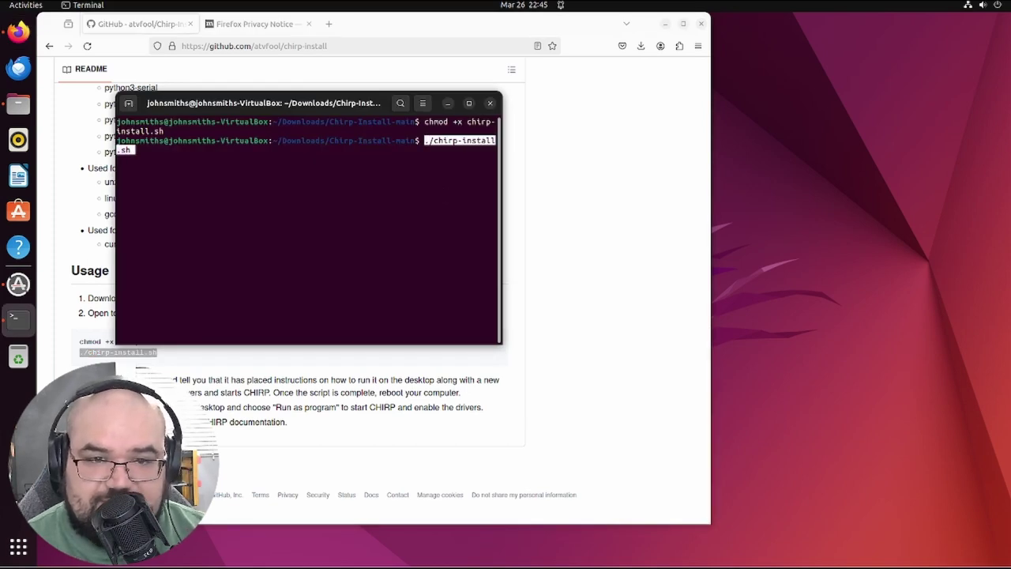
{"action": "key", "text": "Return"}
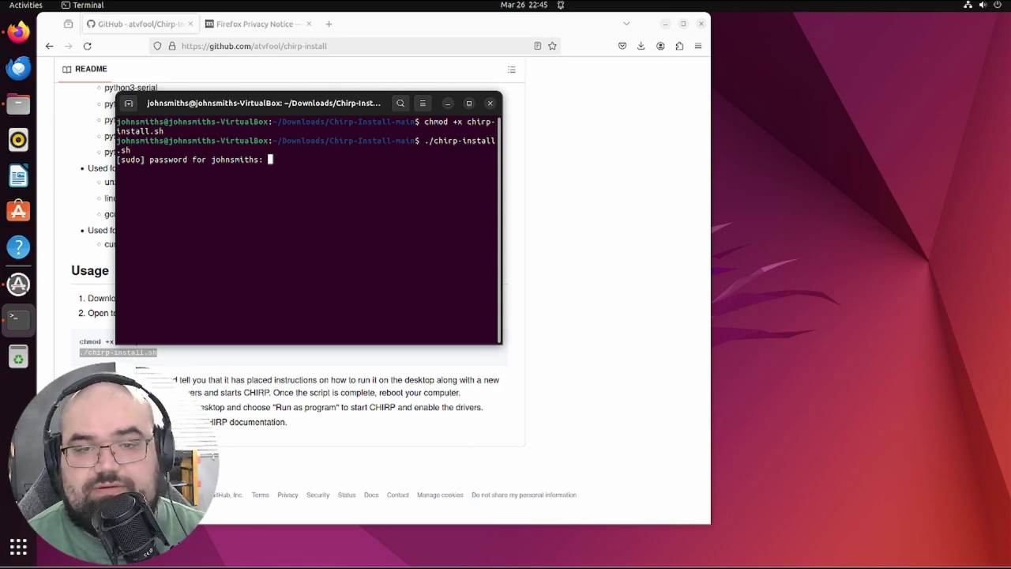
{"action": "key", "text": "Return"}
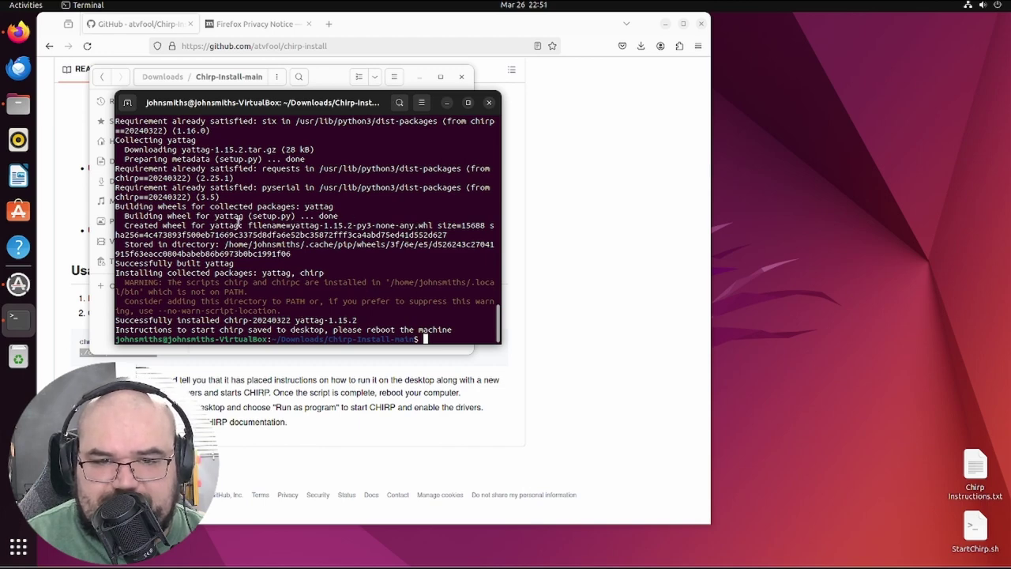
Review the final lines of the installer's output and restart the machine with the reboot command.
{"action": "left_click_drag", "start_coordinate": [436, 225], "coordinate": [124, 218]}
{"action": "left_click", "coordinate": [237, 244]}
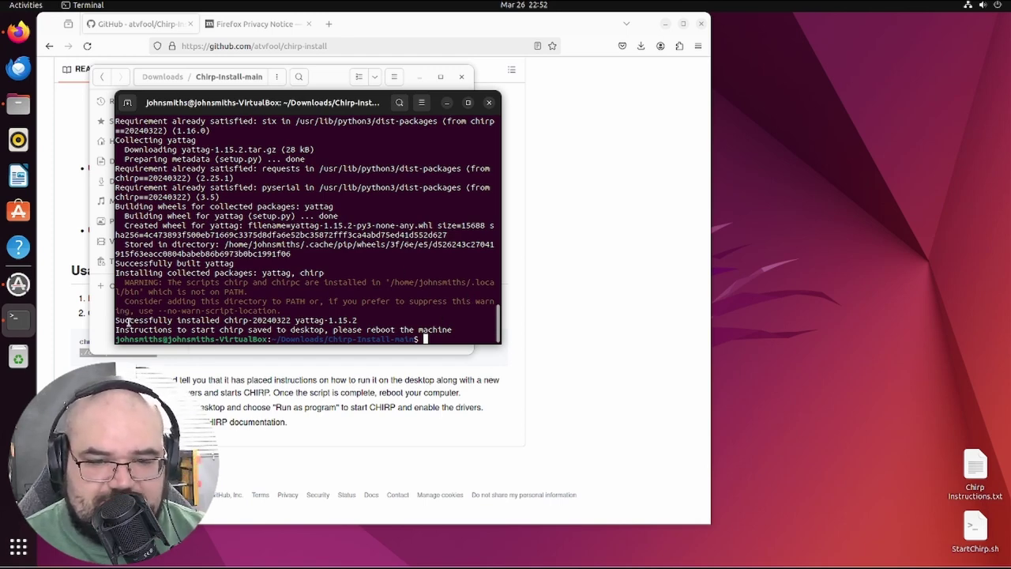
{"action": "left_click_drag", "start_coordinate": [115, 320], "coordinate": [363, 320]}
{"action": "left_click", "coordinate": [211, 329]}
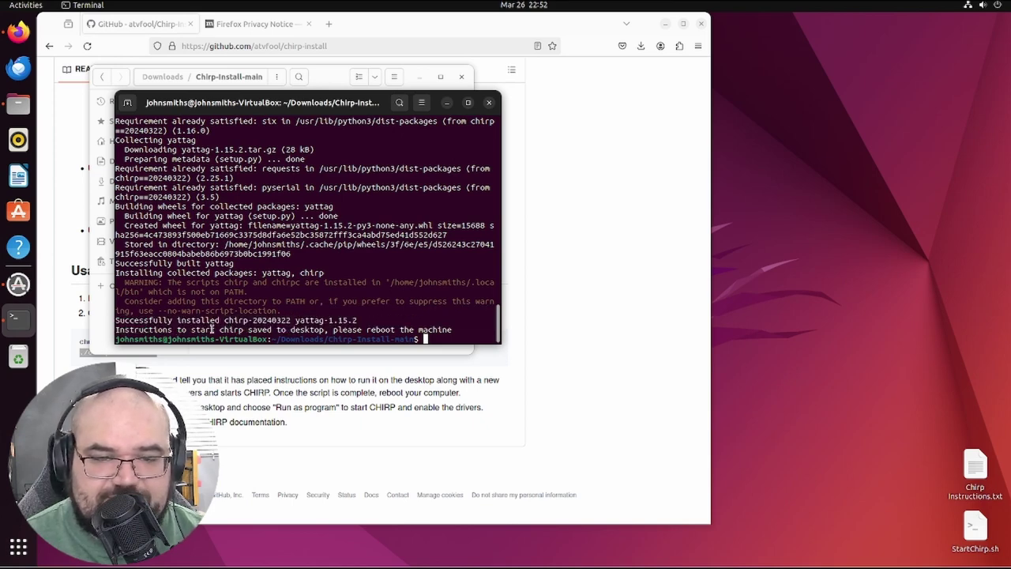
{"action": "left_click_drag", "start_coordinate": [130, 328], "coordinate": [460, 330]}
{"action": "left_click", "coordinate": [443, 338]}
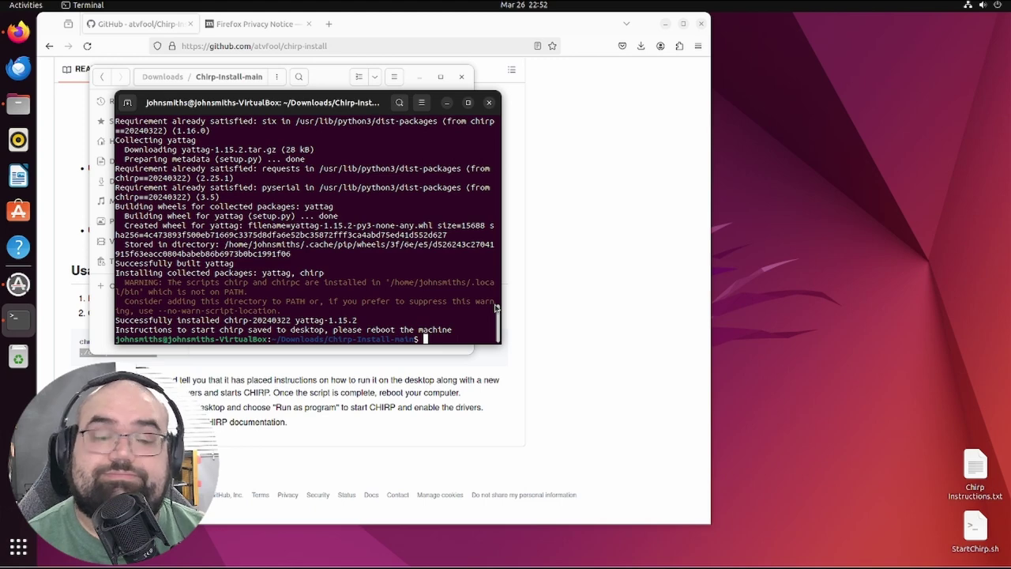
{"action": "type", "text": "reboot"}
{"action": "key", "text": "Return"}
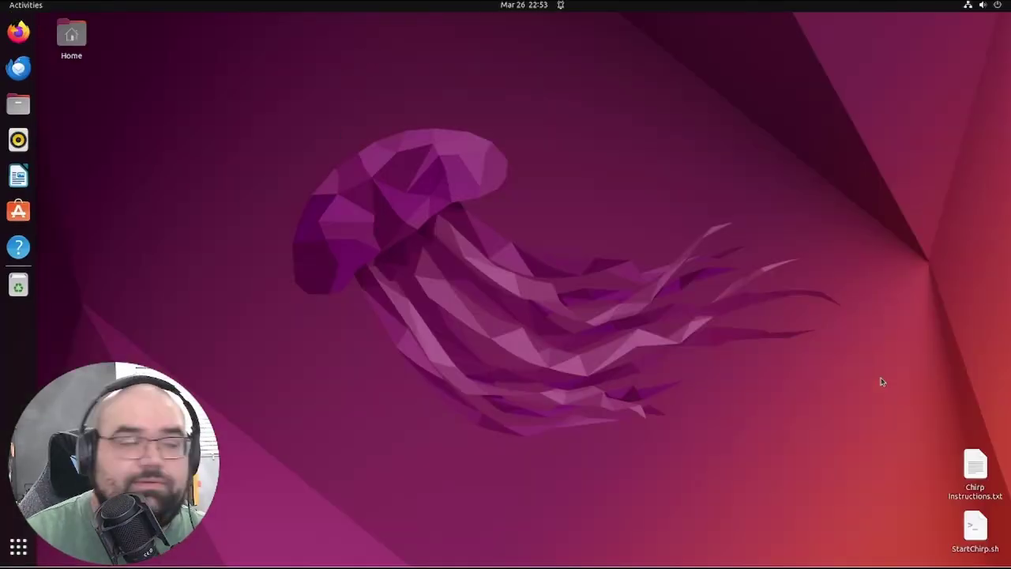
Open Chirp Instructions.txt from the desktop, read how to start CHIRP, and close the file.
{"action": "double_click", "coordinate": [976, 466]}
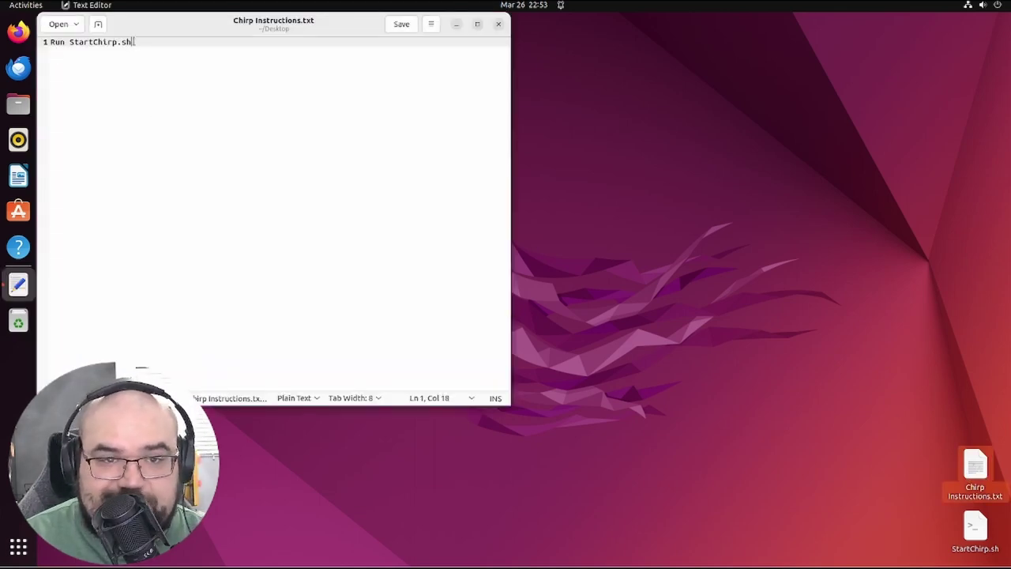
{"action": "triple_click", "coordinate": [134, 41]}
{"action": "left_click", "coordinate": [158, 60]}
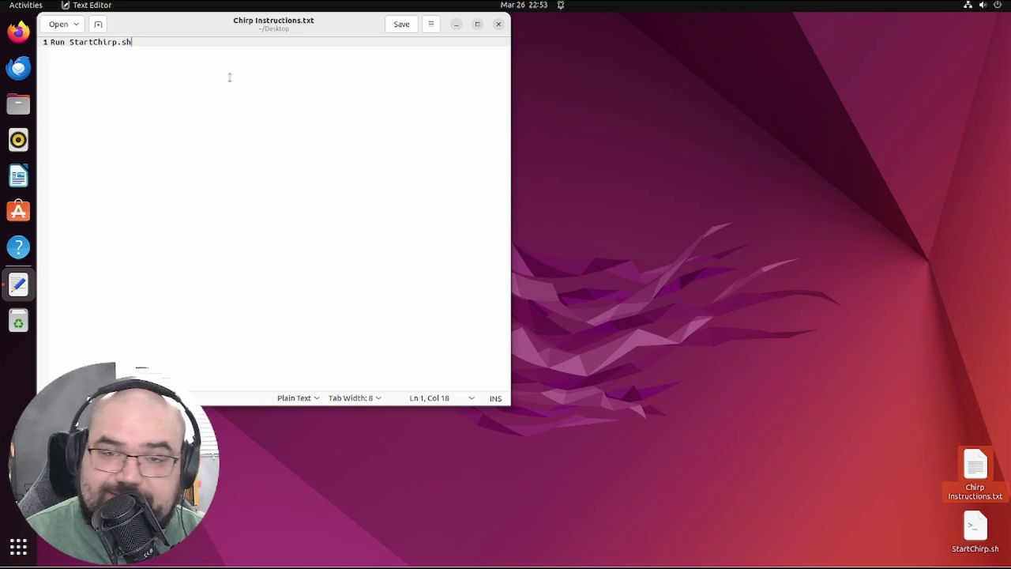
{"action": "left_click", "coordinate": [498, 24]}
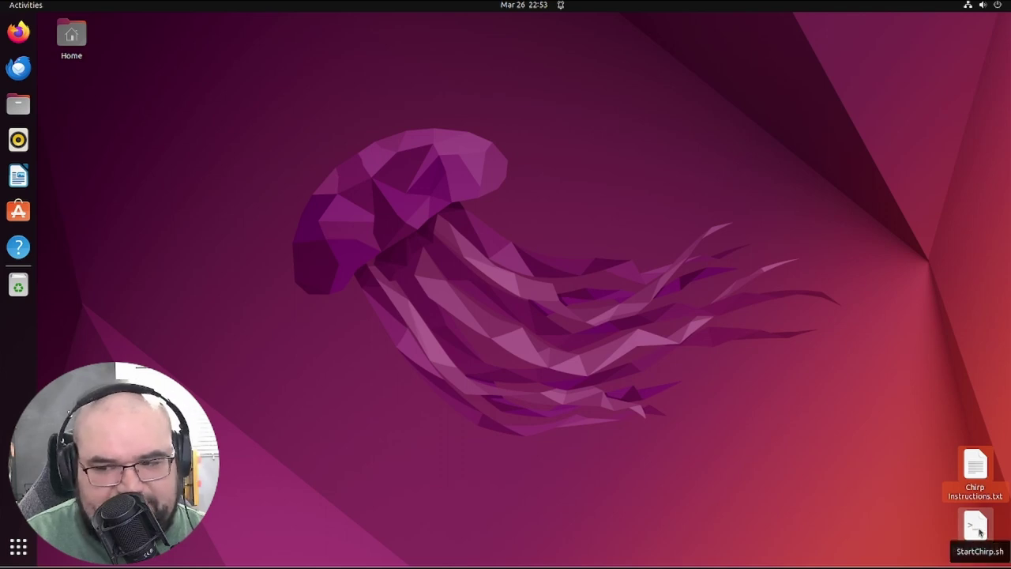
Open StartChirp.sh from the desktop, examine its driver commands and CHIRP launch line, and close the file.
{"action": "double_click", "coordinate": [979, 534]}
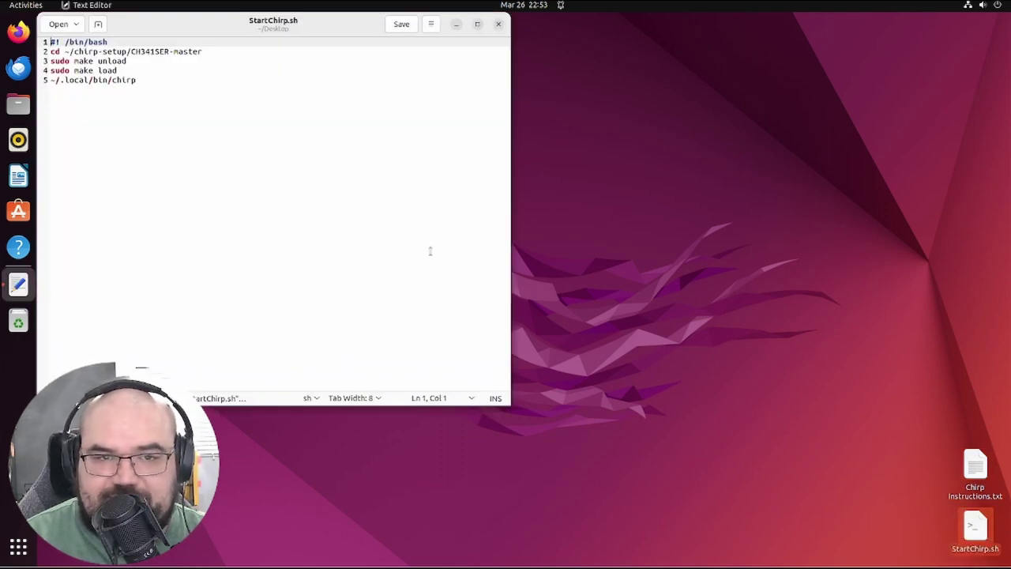
{"action": "key", "text": "ctrl+a"}
{"action": "left_click", "coordinate": [250, 157]}
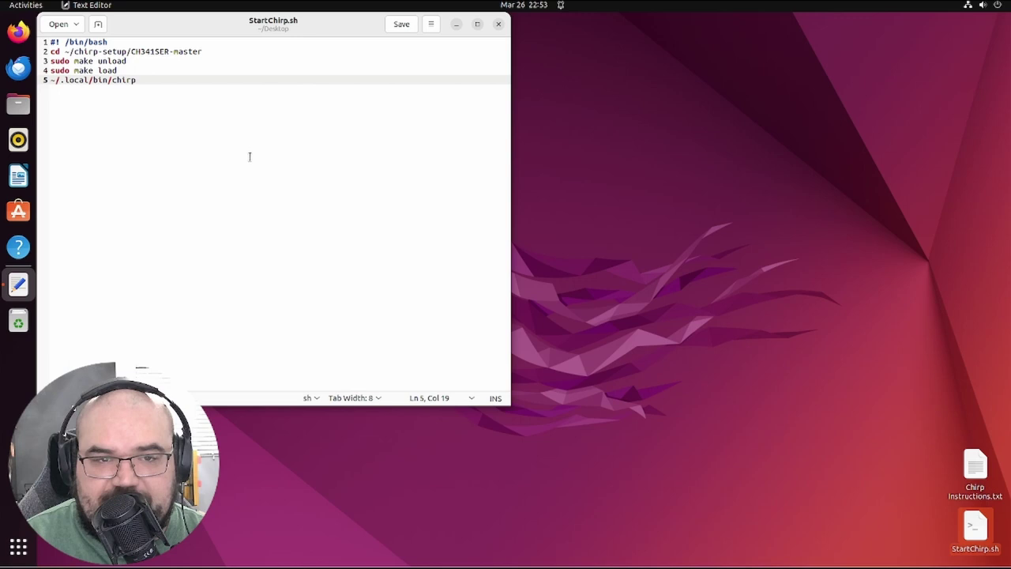
{"action": "left_click_drag", "start_coordinate": [173, 87], "coordinate": [37, 51]}
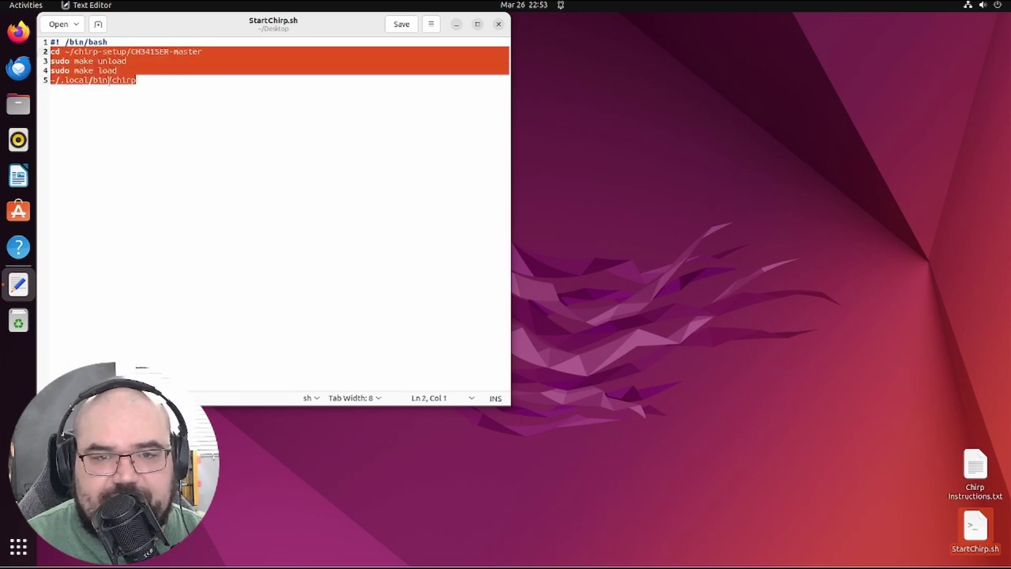
{"action": "left_click", "coordinate": [206, 110]}
{"action": "left_click", "coordinate": [192, 63]}
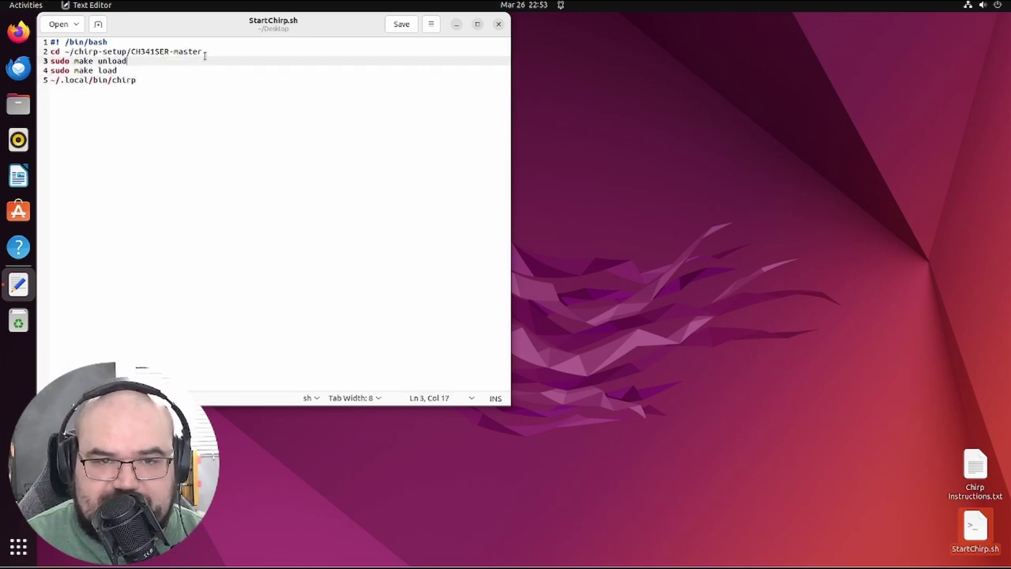
{"action": "left_click_drag", "start_coordinate": [209, 53], "coordinate": [49, 52]}
{"action": "left_click_drag", "start_coordinate": [146, 70], "coordinate": [40, 52]}
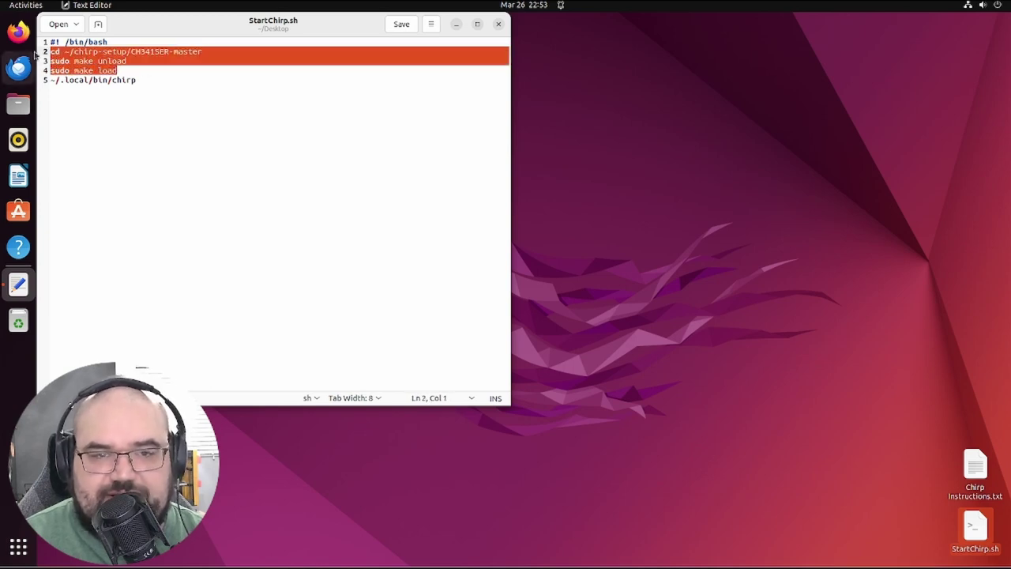
{"action": "left_click", "coordinate": [157, 80]}
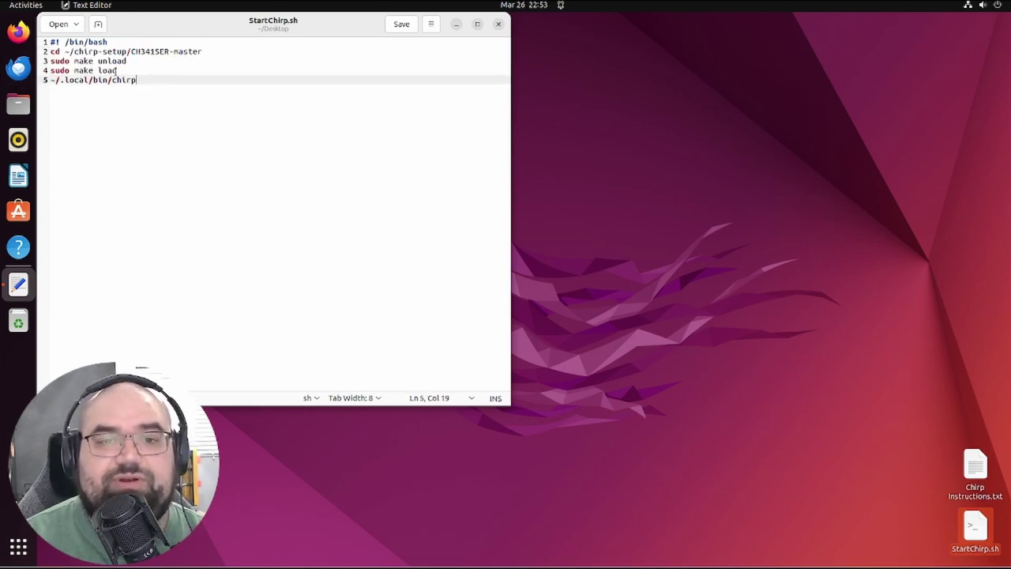
{"action": "left_click", "coordinate": [498, 24]}
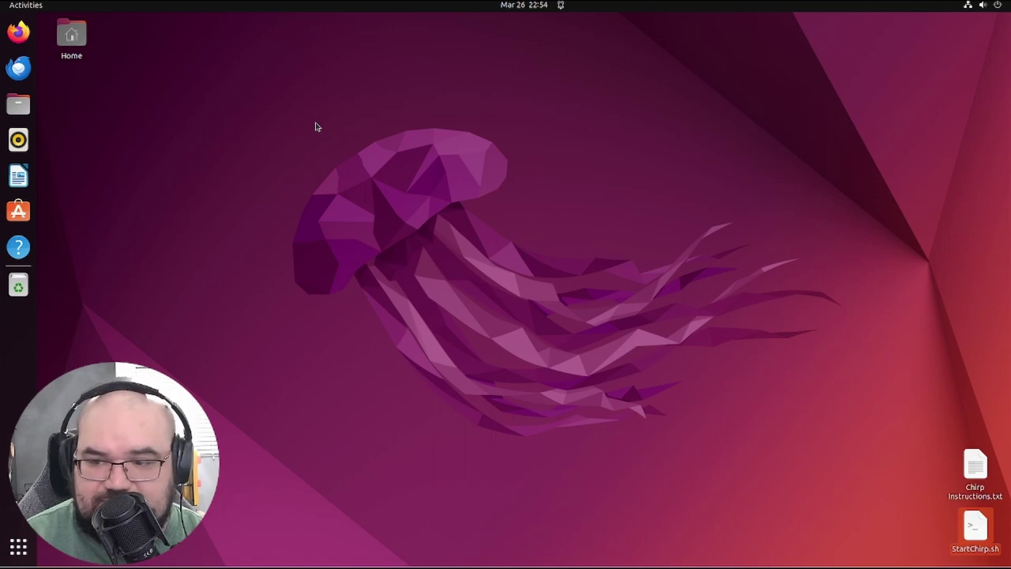
Run StartChirp.sh from the desktop as a program and let CHIRP install its desktop icon.
{"action": "right_click", "coordinate": [981, 533]}
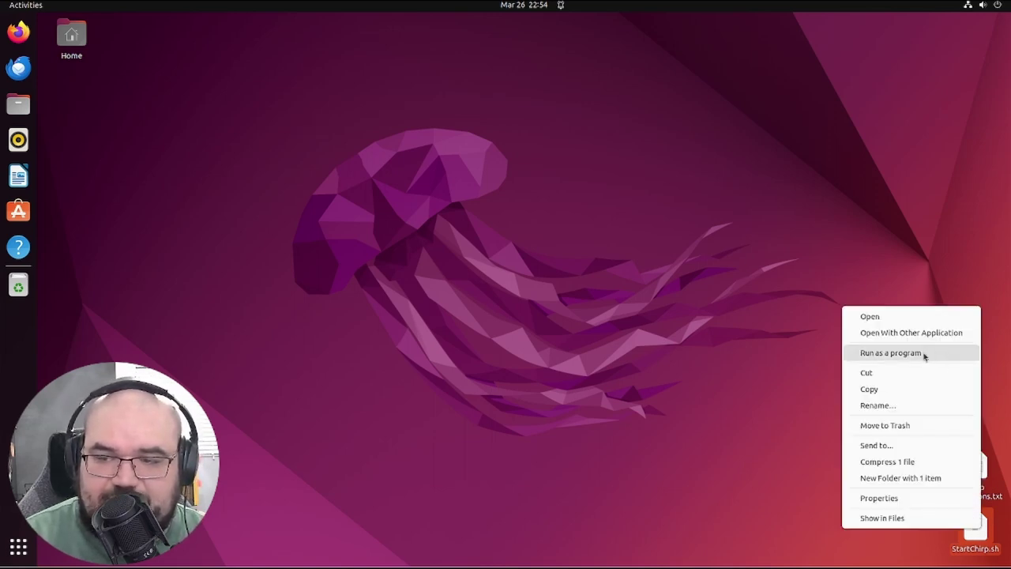
{"action": "left_click", "coordinate": [890, 352]}
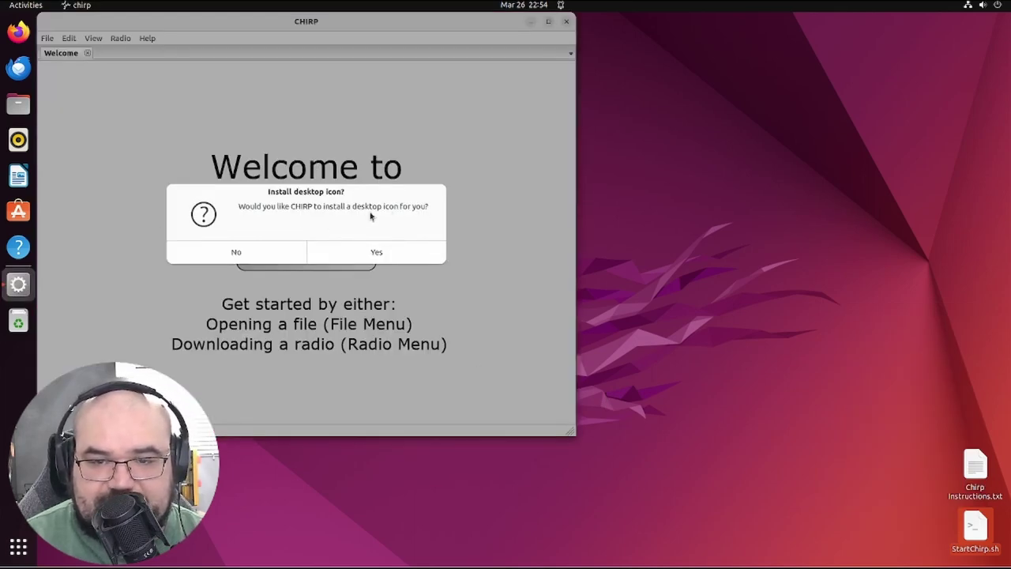
{"action": "left_click", "coordinate": [377, 253]}
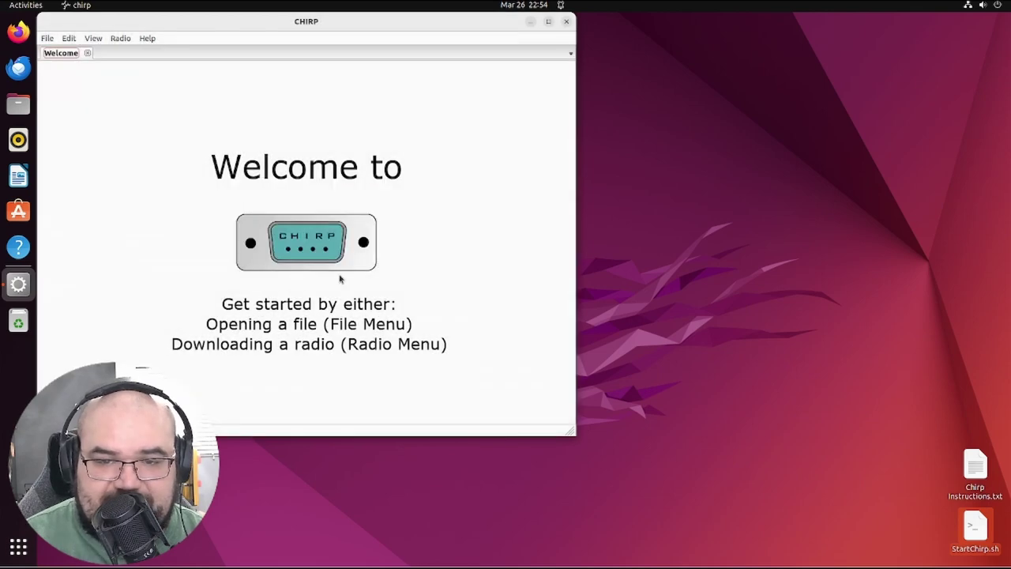
Add CHIRP to the favorites from the second page of the applications overview and return to the desktop.
{"action": "left_click", "coordinate": [18, 545]}
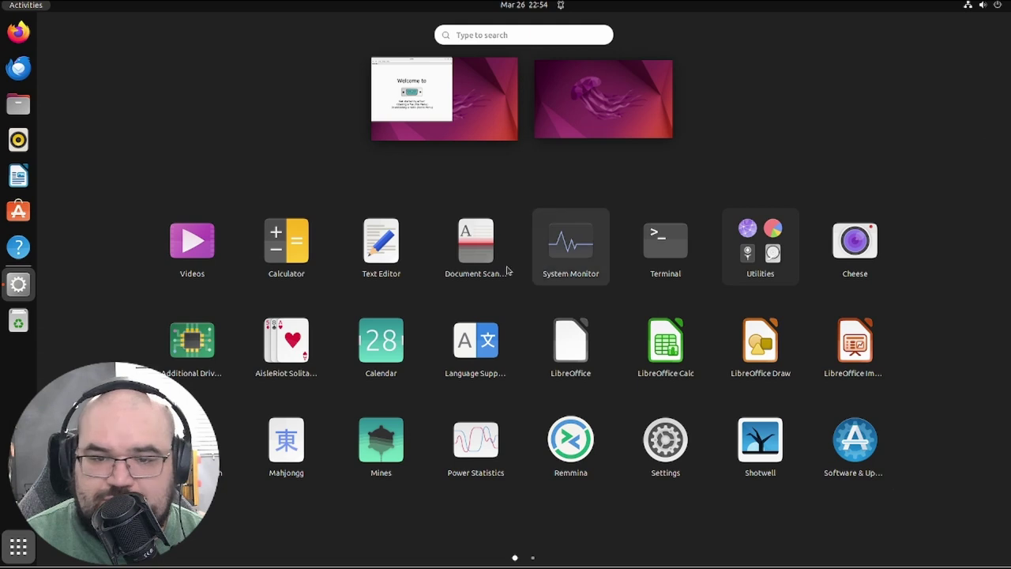
{"action": "scroll", "coordinate": [684, 395], "scroll_direction": "down", "scroll_amount": 1}
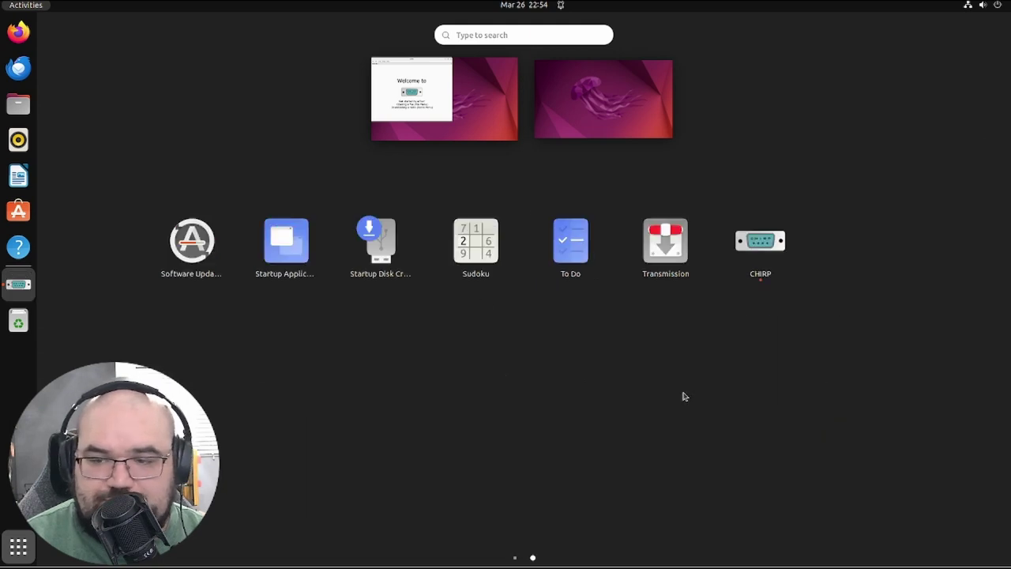
{"action": "right_click", "coordinate": [766, 243]}
{"action": "left_click", "coordinate": [843, 266]}
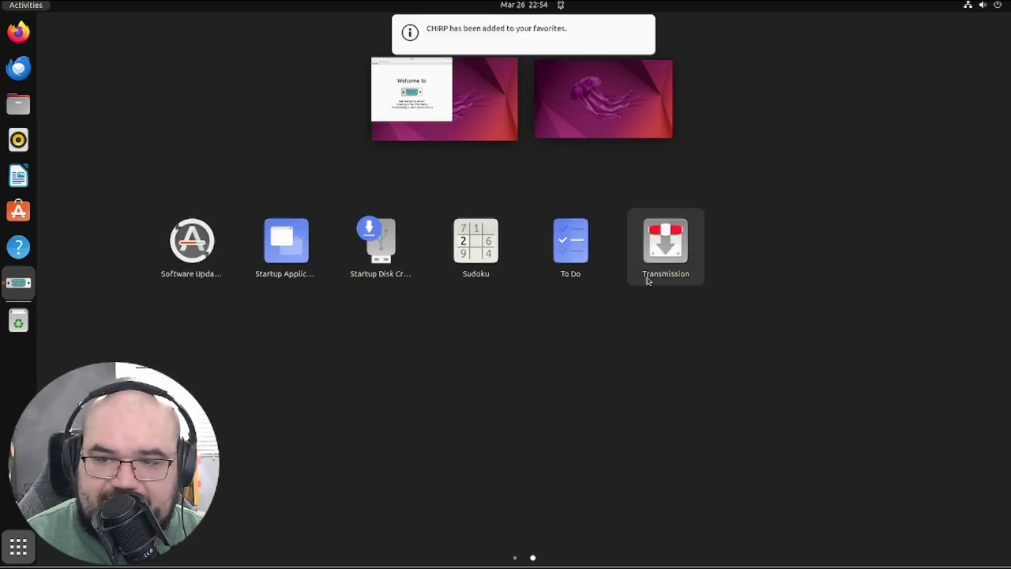
{"action": "scroll", "coordinate": [608, 327], "scroll_direction": "up", "scroll_amount": 1}
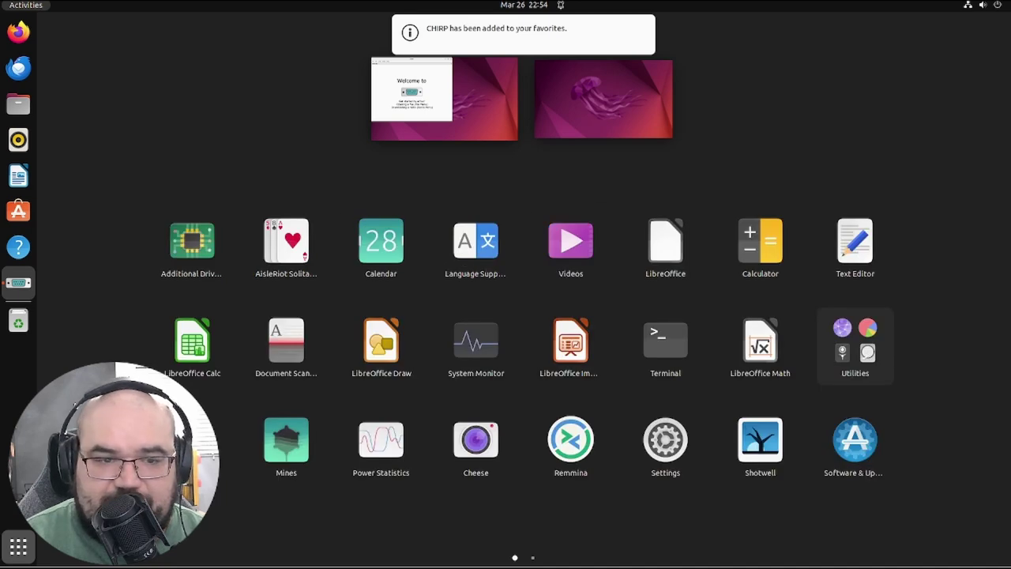
{"action": "left_click", "coordinate": [4, 556]}
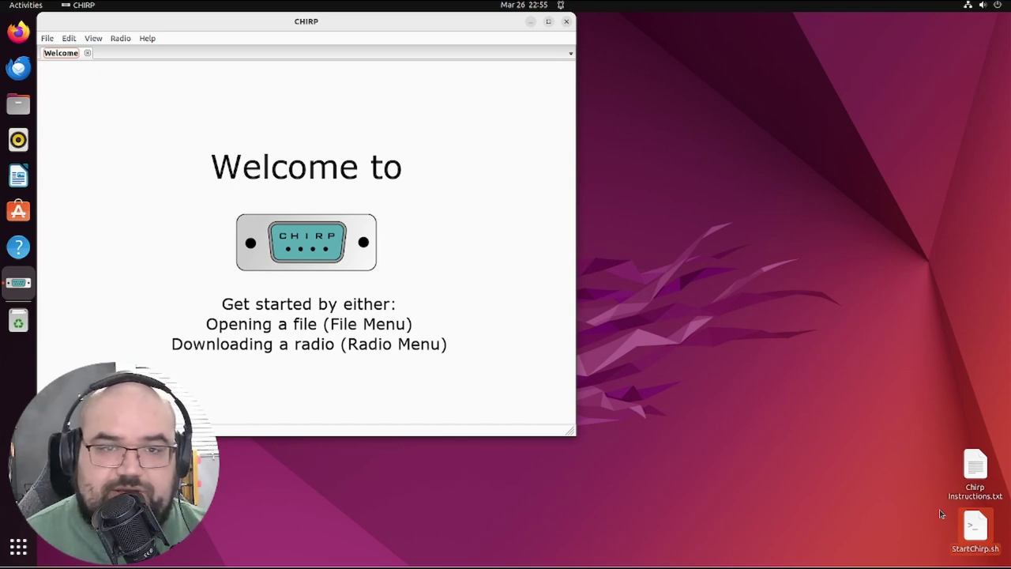
Start a download from the radio, using port USB Serial (ttyUSB0) and vendor Quansheng.
{"action": "left_click", "coordinate": [126, 41]}
{"action": "left_click", "coordinate": [181, 52]}
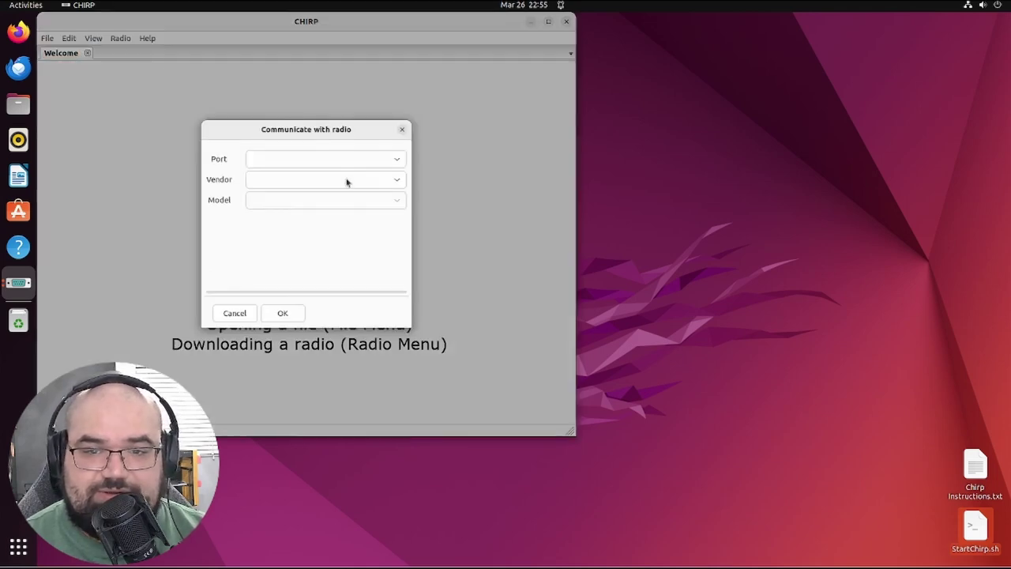
{"action": "left_click", "coordinate": [387, 160]}
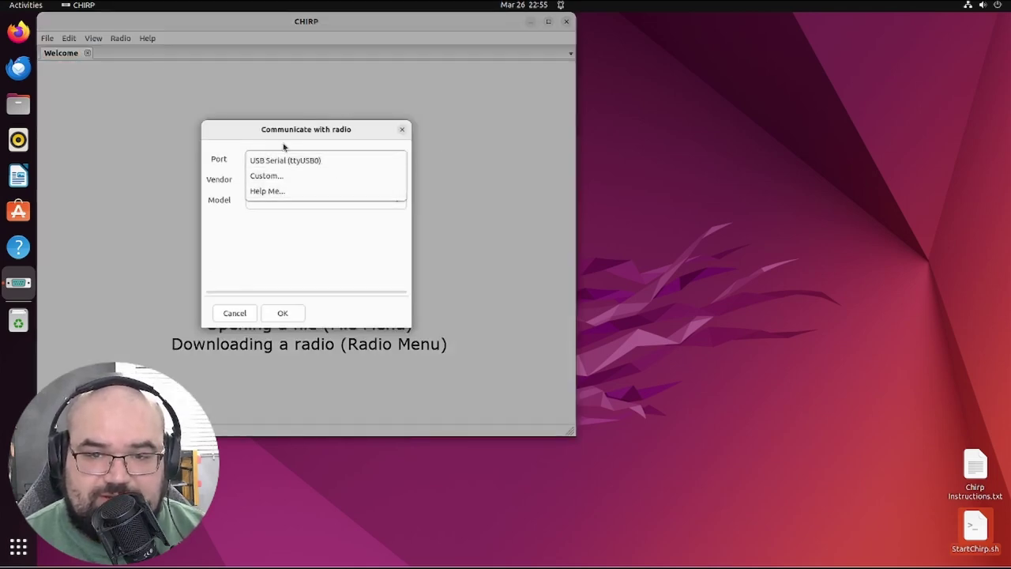
{"action": "left_click", "coordinate": [308, 160]}
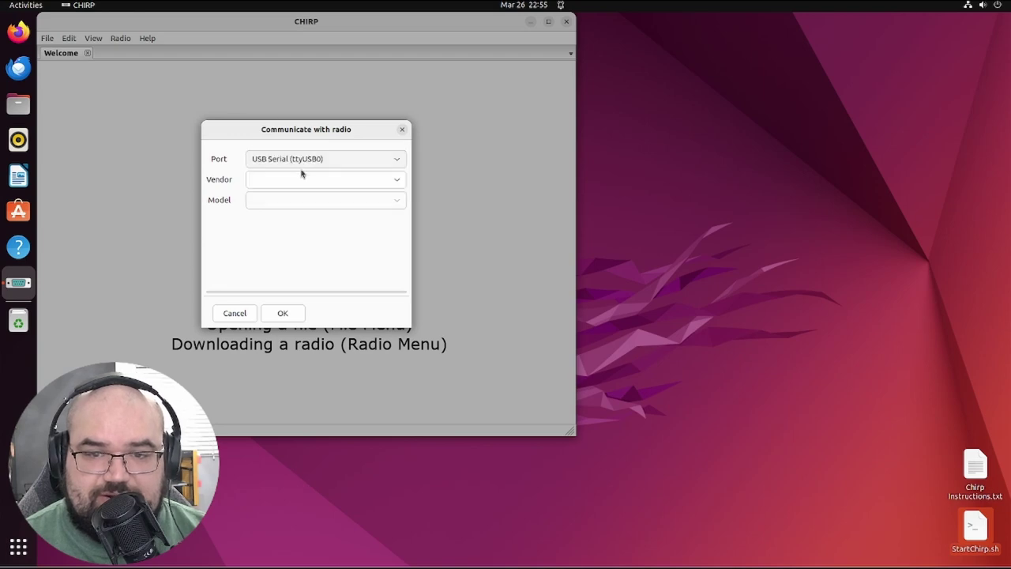
{"action": "left_click", "coordinate": [388, 180]}
{"action": "scroll", "coordinate": [347, 302], "scroll_direction": "down", "scroll_amount": 10}
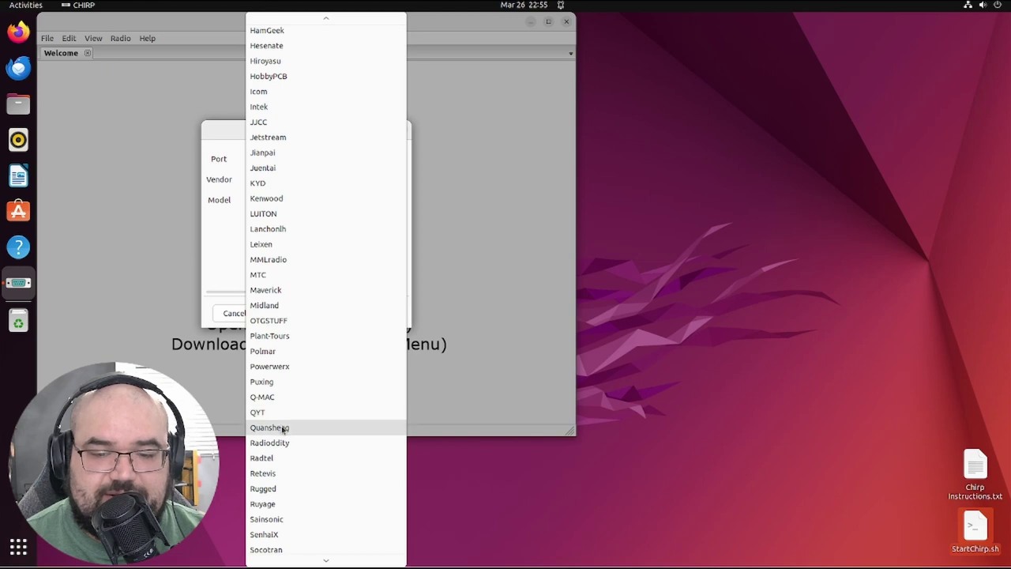
{"action": "left_click", "coordinate": [285, 427]}
Set the model to UV-K5, accepting the experimental driver's risk, and download the memory image from the radio.
{"action": "left_click", "coordinate": [290, 203]}
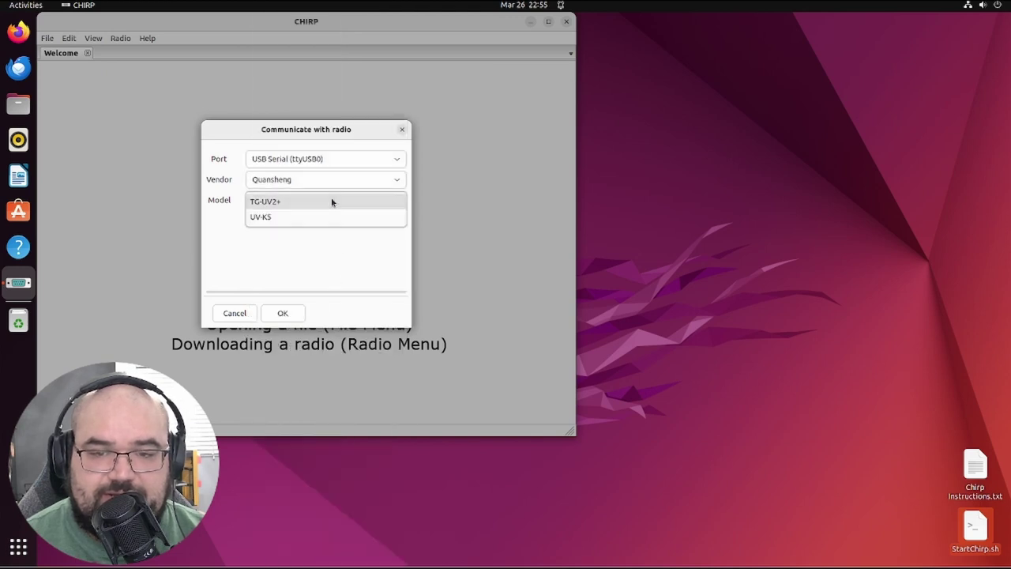
{"action": "left_click", "coordinate": [331, 200]}
{"action": "left_click", "coordinate": [395, 203]}
{"action": "left_click", "coordinate": [397, 203]}
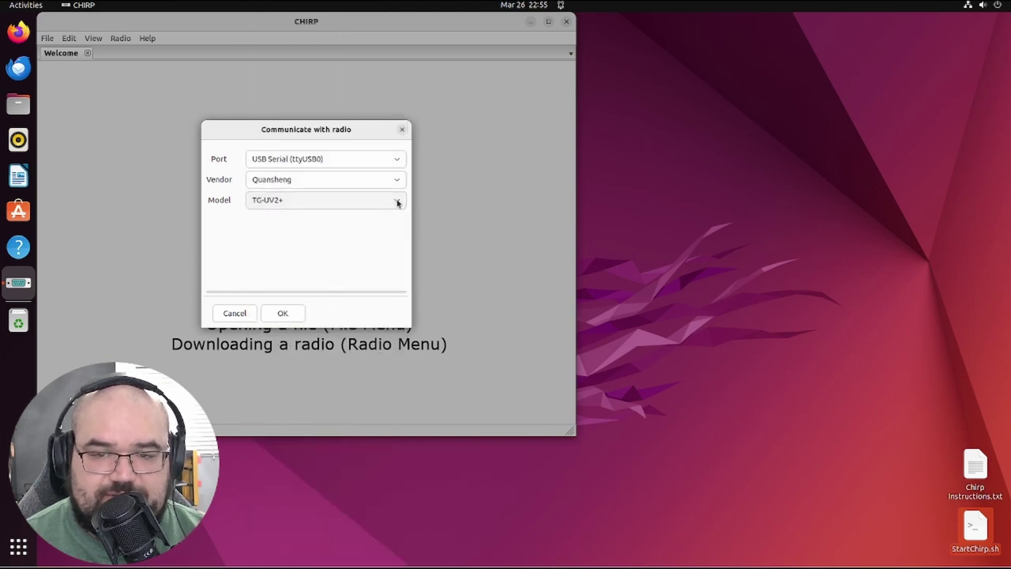
{"action": "left_click", "coordinate": [397, 203]}
{"action": "left_click", "coordinate": [366, 219]}
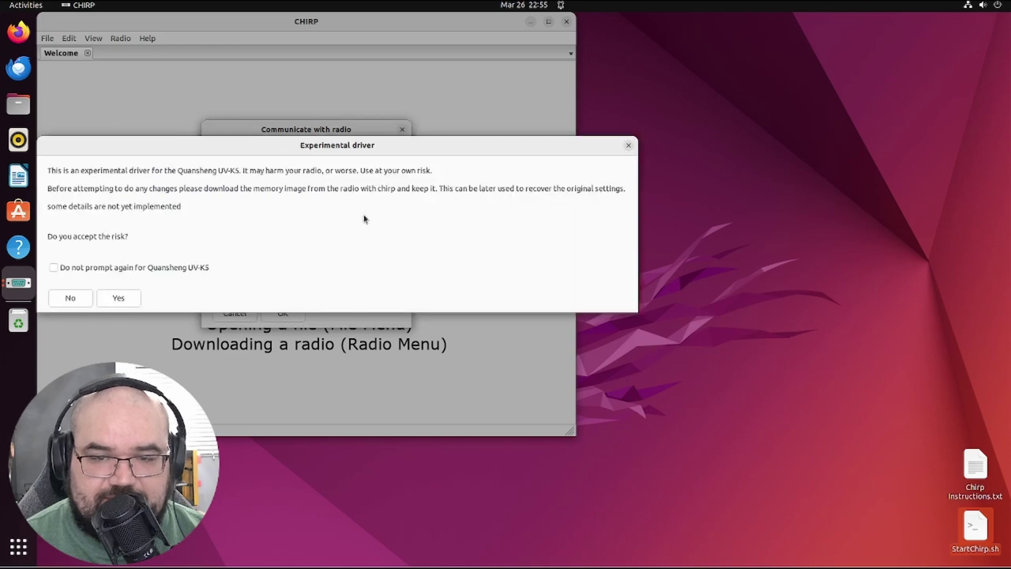
{"action": "left_click", "coordinate": [122, 300]}
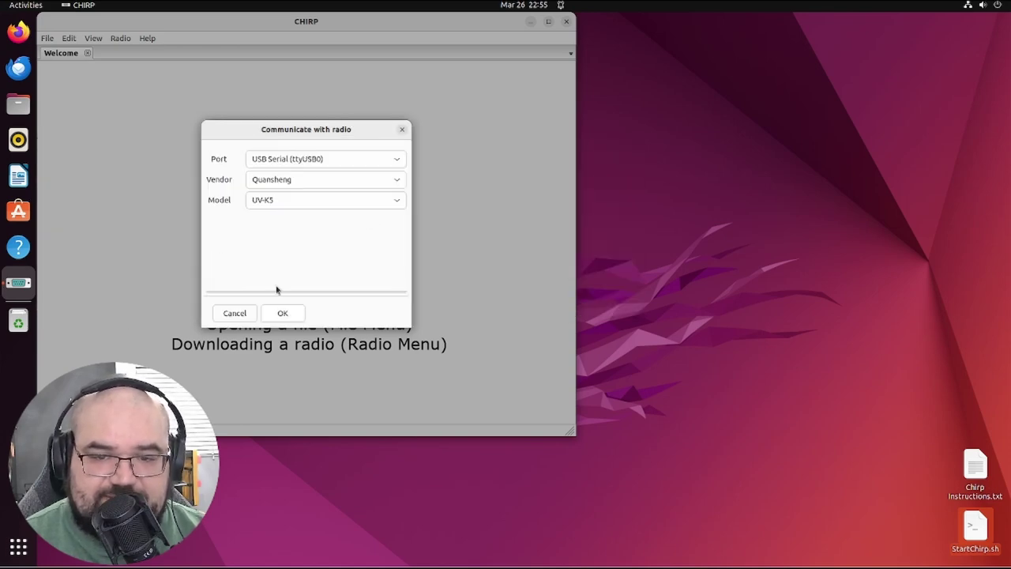
{"action": "left_click", "coordinate": [282, 313]}
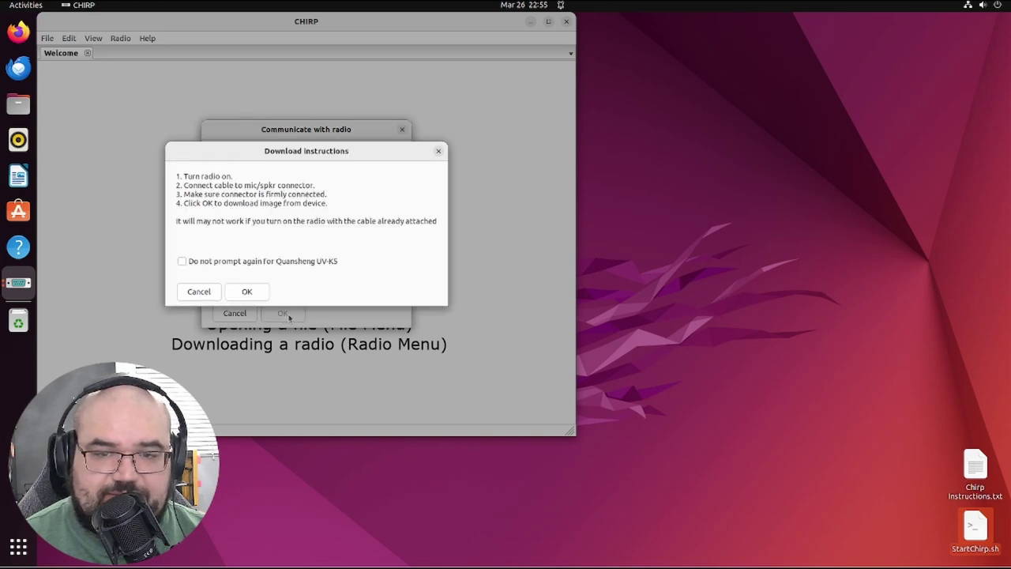
{"action": "left_click", "coordinate": [247, 292]}
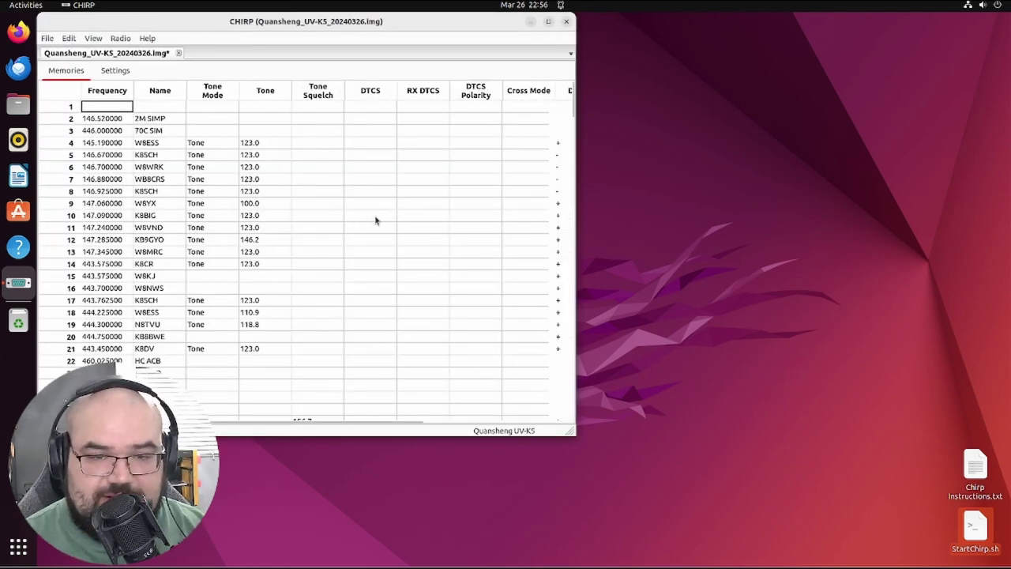
Maximize the window and look through the downloaded memory channels in the list.
{"action": "left_click", "coordinate": [548, 22]}
{"action": "scroll", "coordinate": [344, 268], "scroll_direction": "down", "scroll_amount": 20}
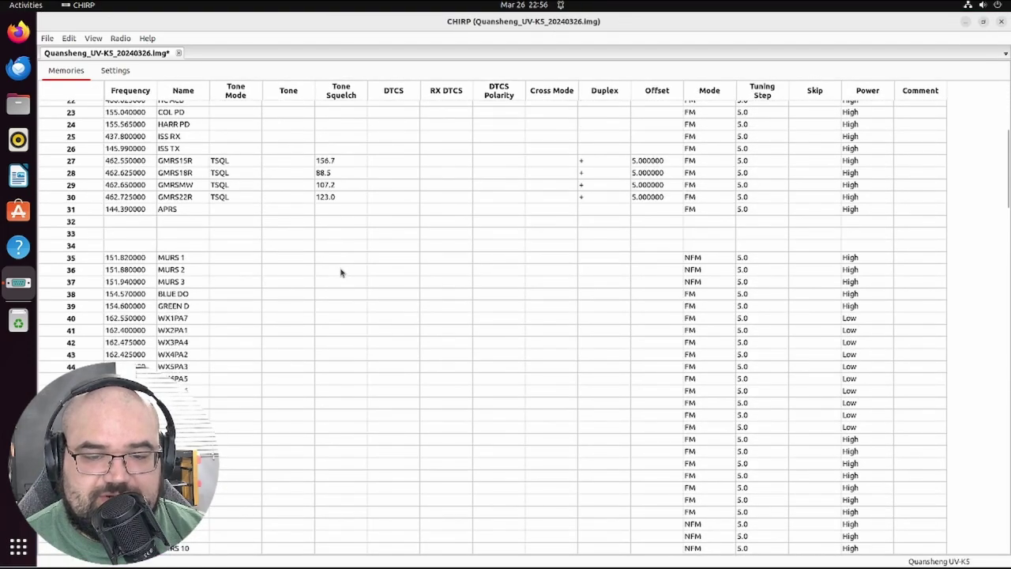
{"action": "scroll", "coordinate": [322, 368], "scroll_direction": "up", "scroll_amount": 3}
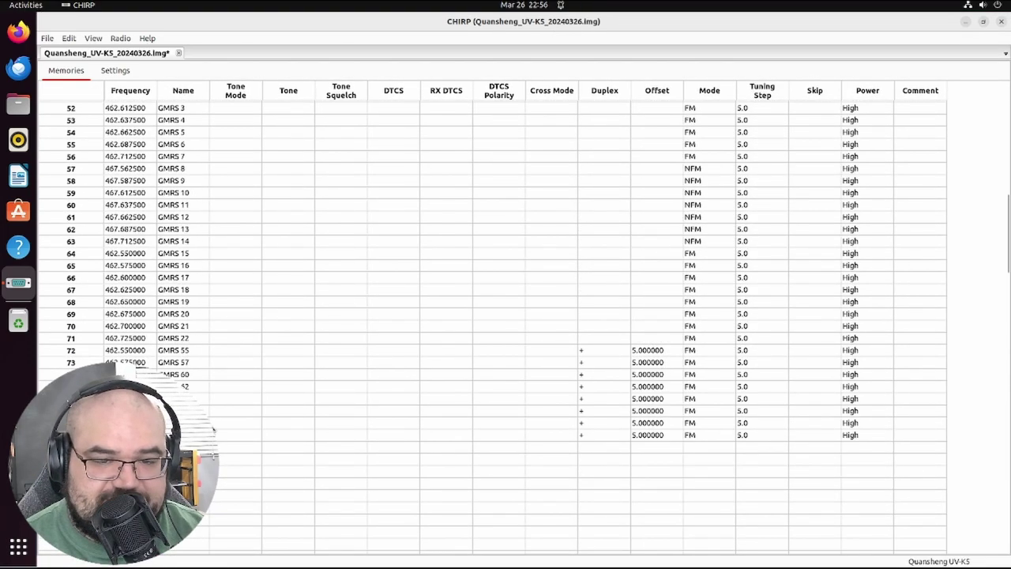
{"action": "scroll", "coordinate": [357, 361], "scroll_direction": "up", "scroll_amount": 8}
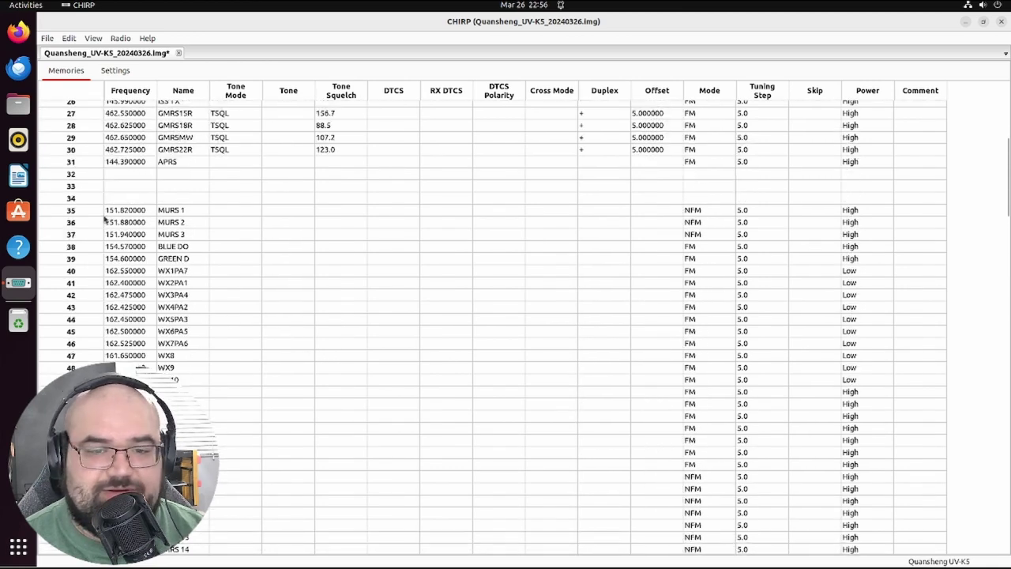
{"action": "scroll", "coordinate": [339, 339], "scroll_direction": "up", "scroll_amount": 8}
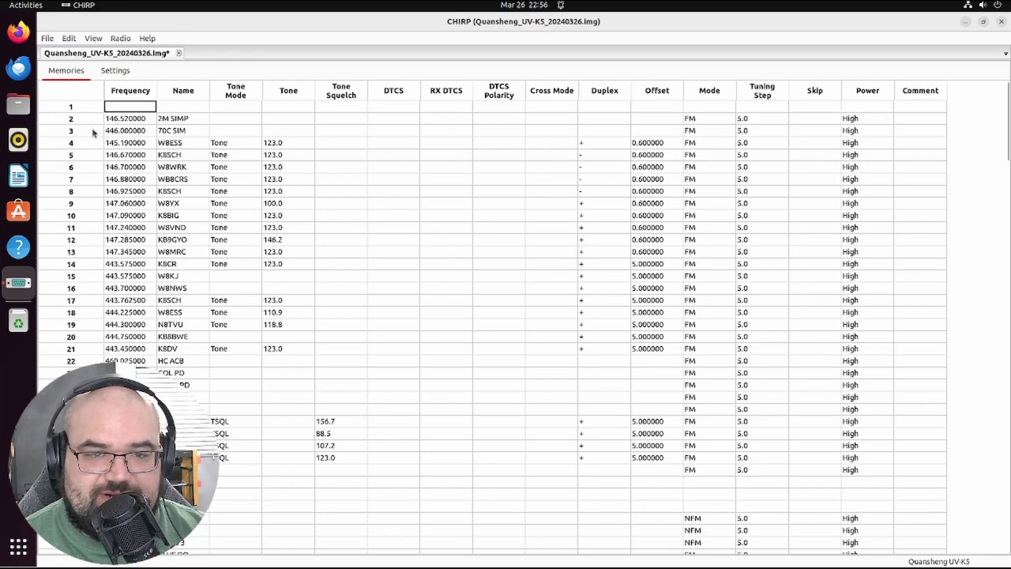
{"action": "left_click", "coordinate": [121, 244]}
{"action": "scroll", "coordinate": [584, 402], "scroll_direction": "down", "scroll_amount": 8}
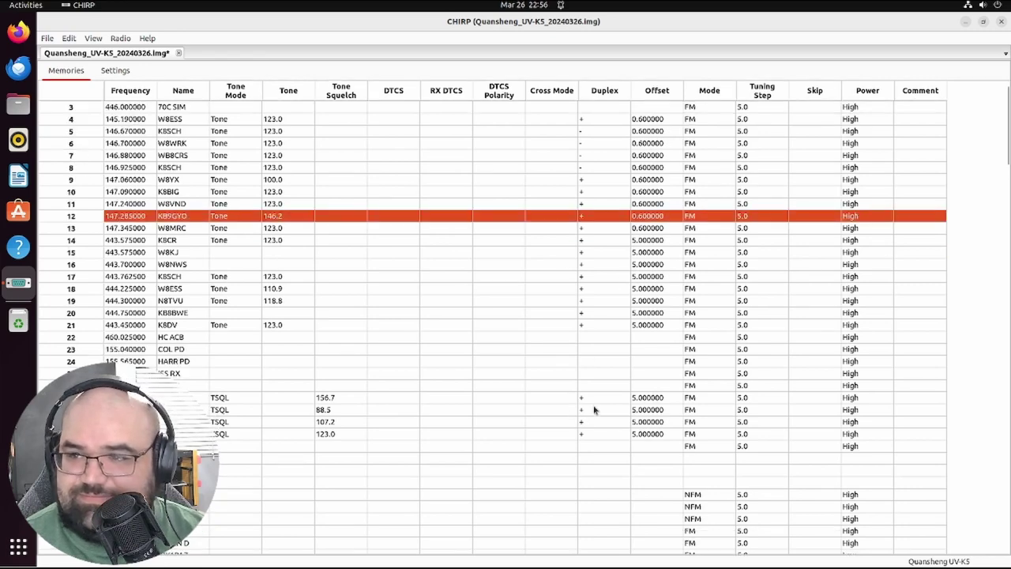
{"action": "scroll", "coordinate": [587, 389], "scroll_direction": "up", "scroll_amount": 8}
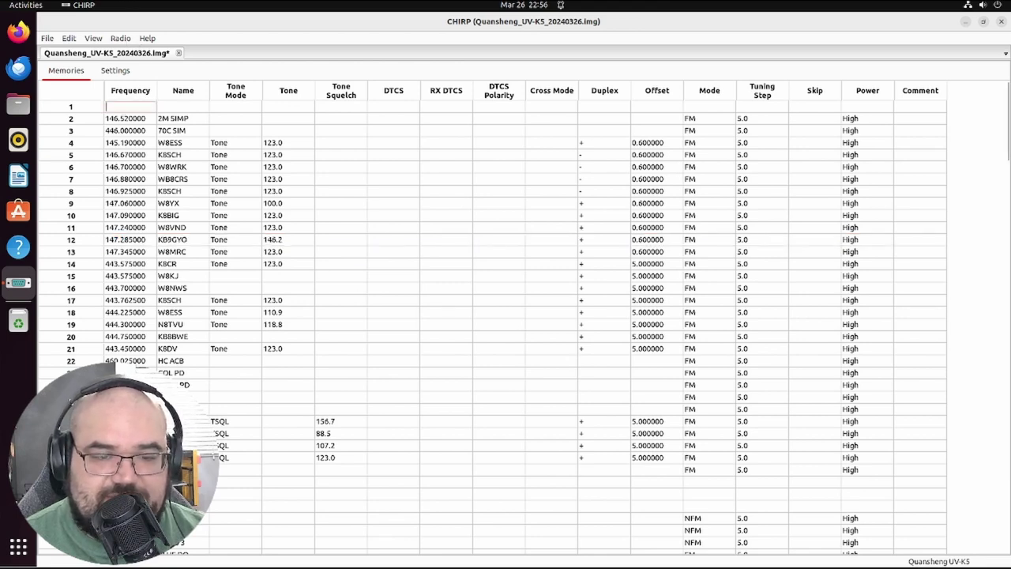
{"action": "left_click", "coordinate": [234, 479]}
{"action": "left_click", "coordinate": [244, 470]}
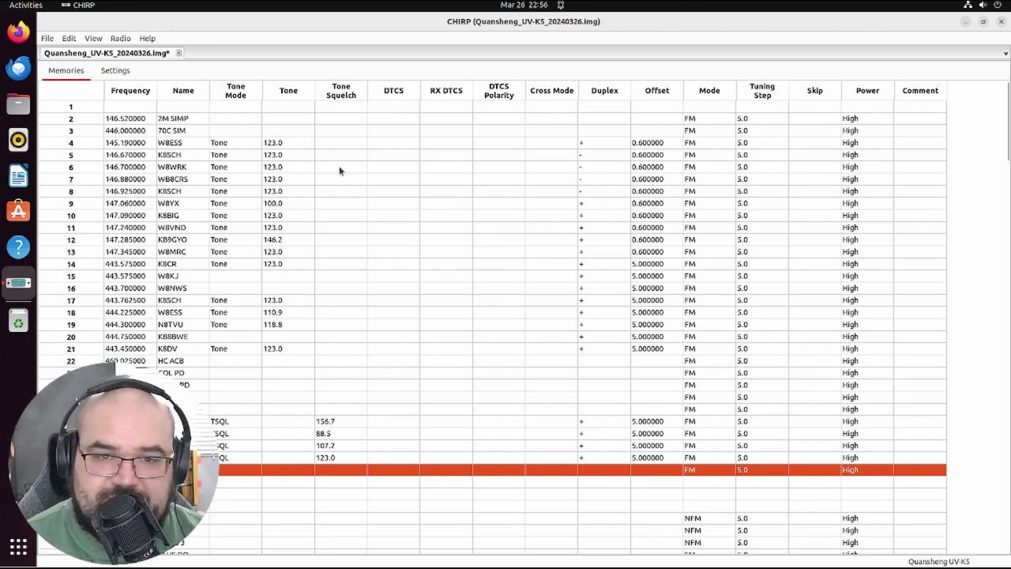
Delete memory 4 (145.190000) and shift the block of memories below it up.
{"action": "right_click", "coordinate": [76, 147]}
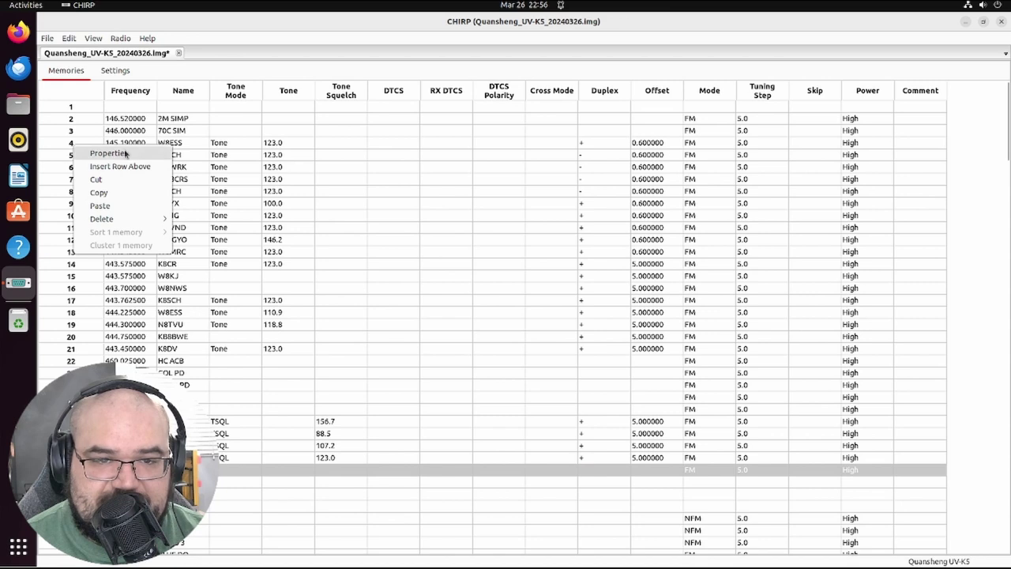
{"action": "mouse_move", "coordinate": [119, 225]}
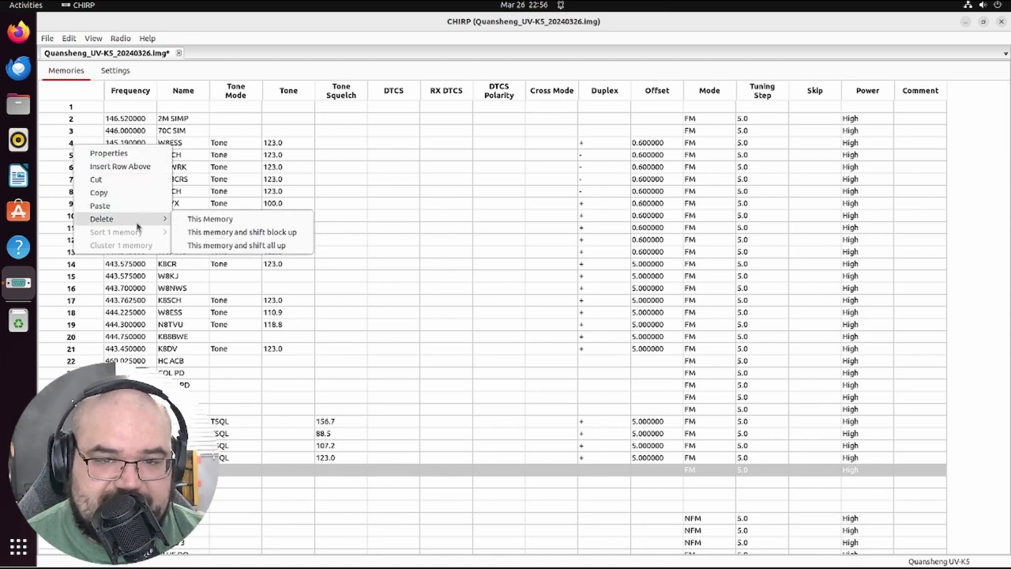
{"action": "left_click", "coordinate": [217, 233]}
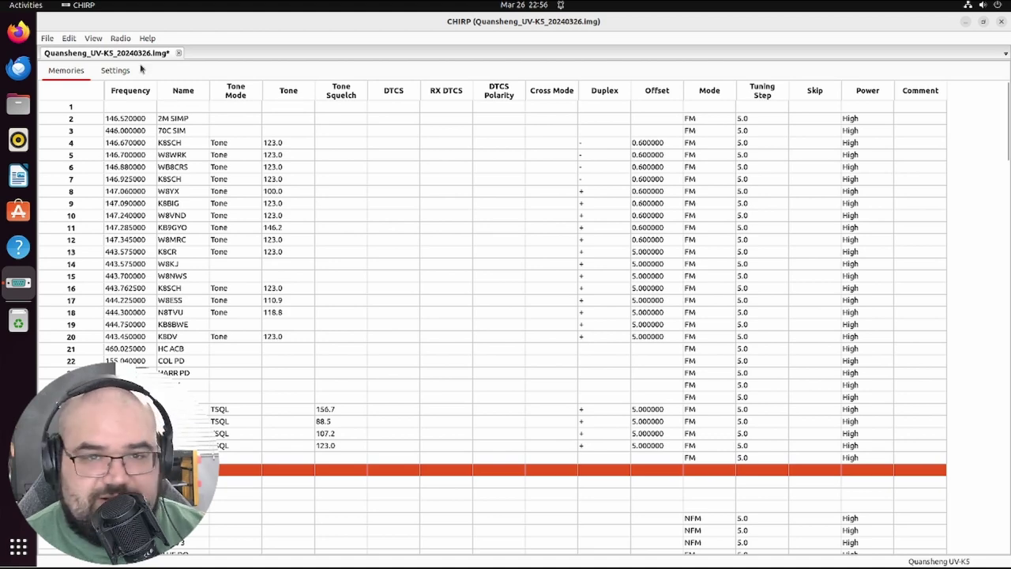
Upload the edited memories to the Quansheng UV-K5 through USB Serial (ttyUSB0), accepting the upload instructions.
{"action": "left_click", "coordinate": [121, 38]}
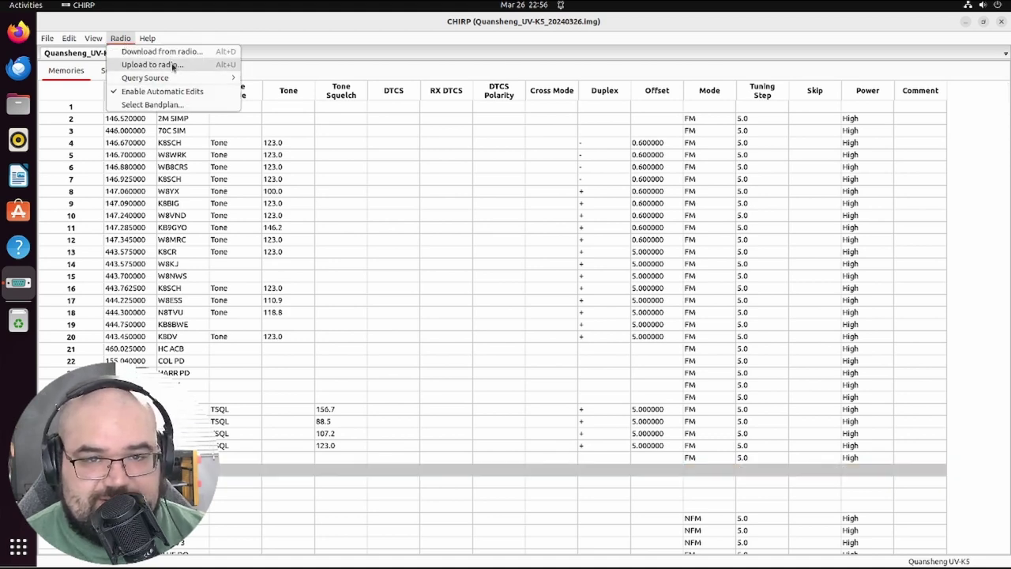
{"action": "left_click", "coordinate": [169, 64]}
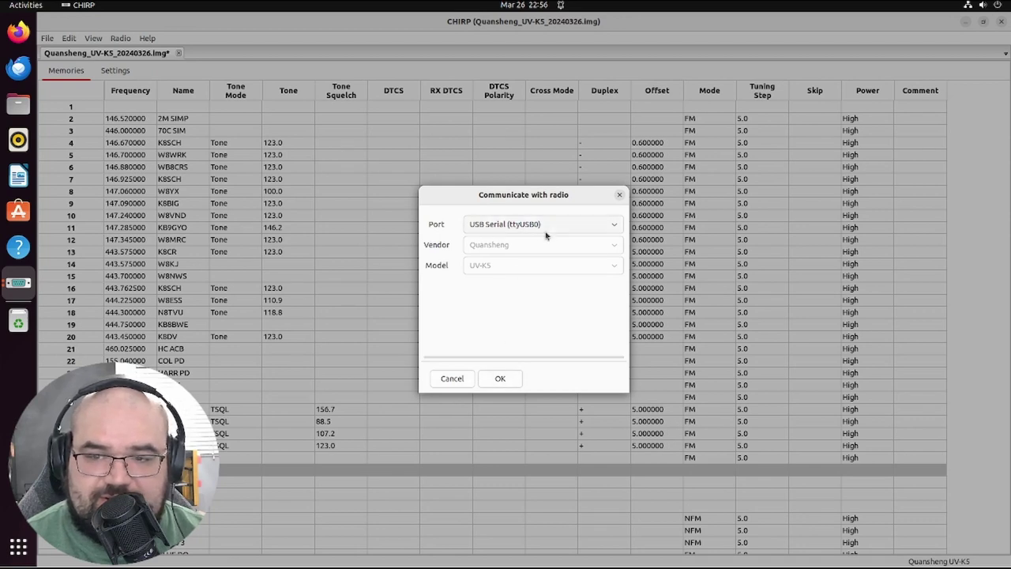
{"action": "left_click", "coordinate": [501, 381]}
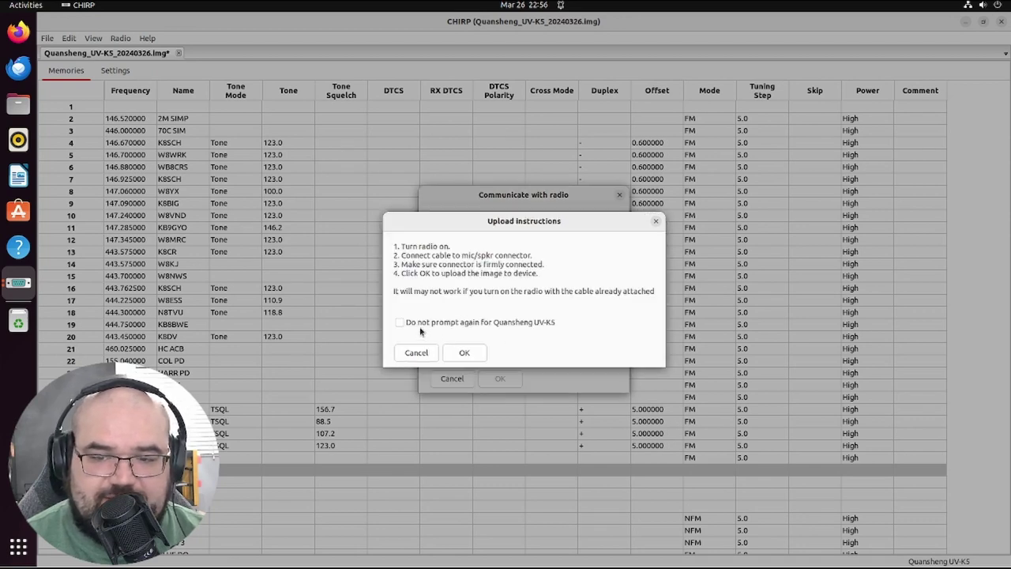
{"action": "left_click", "coordinate": [464, 353]}
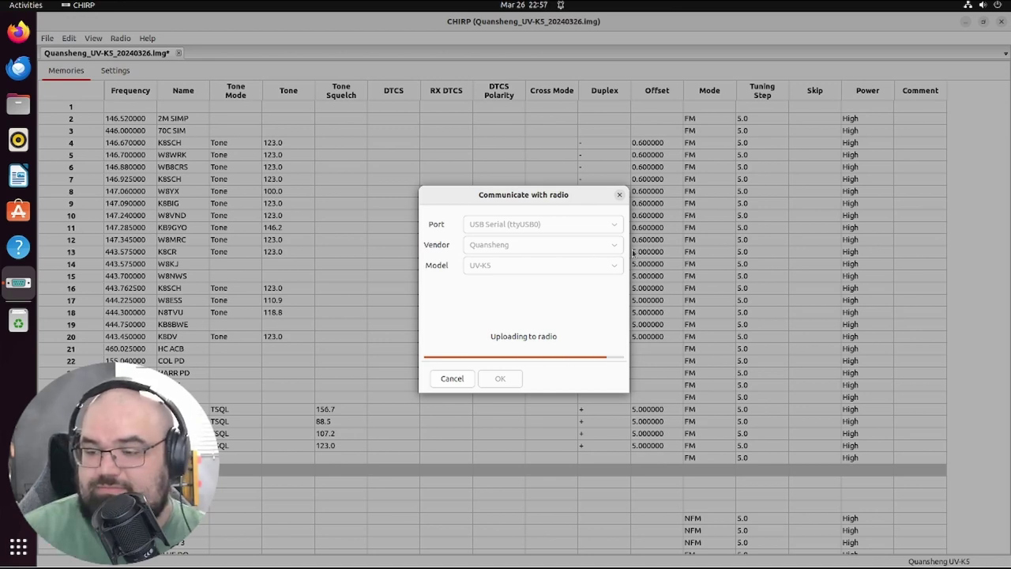